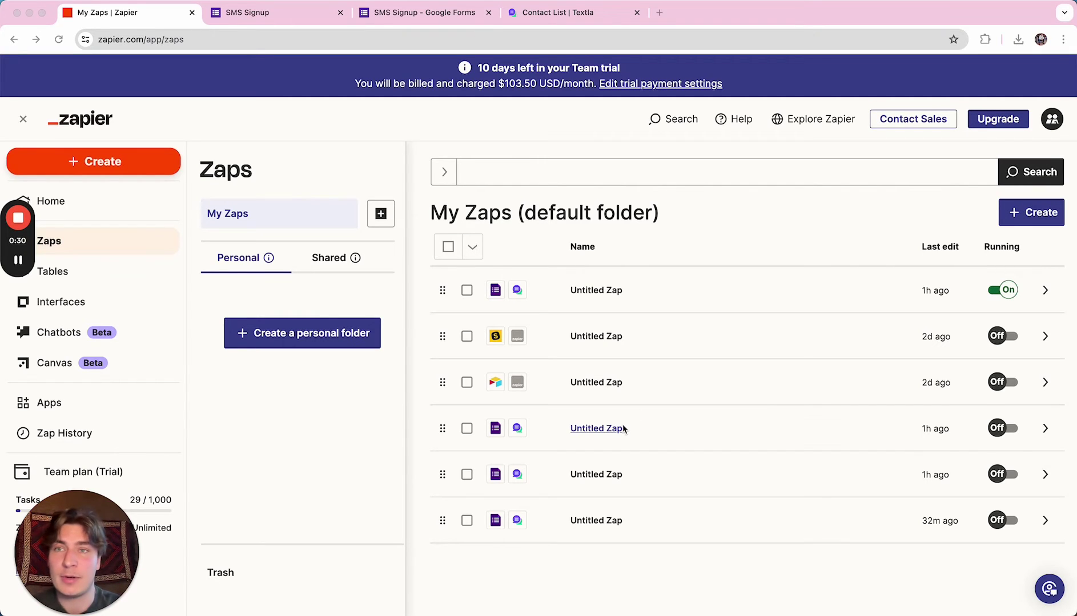
Close the submitted-response tab and scroll through the SMS Signup form's four questions.
click(246, 12)
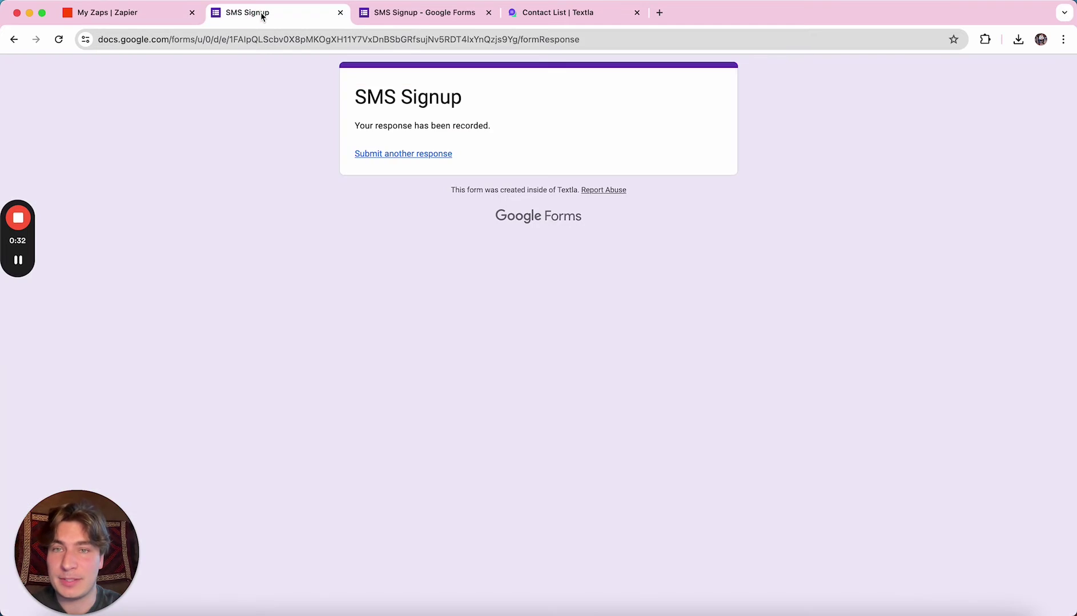
click(340, 12)
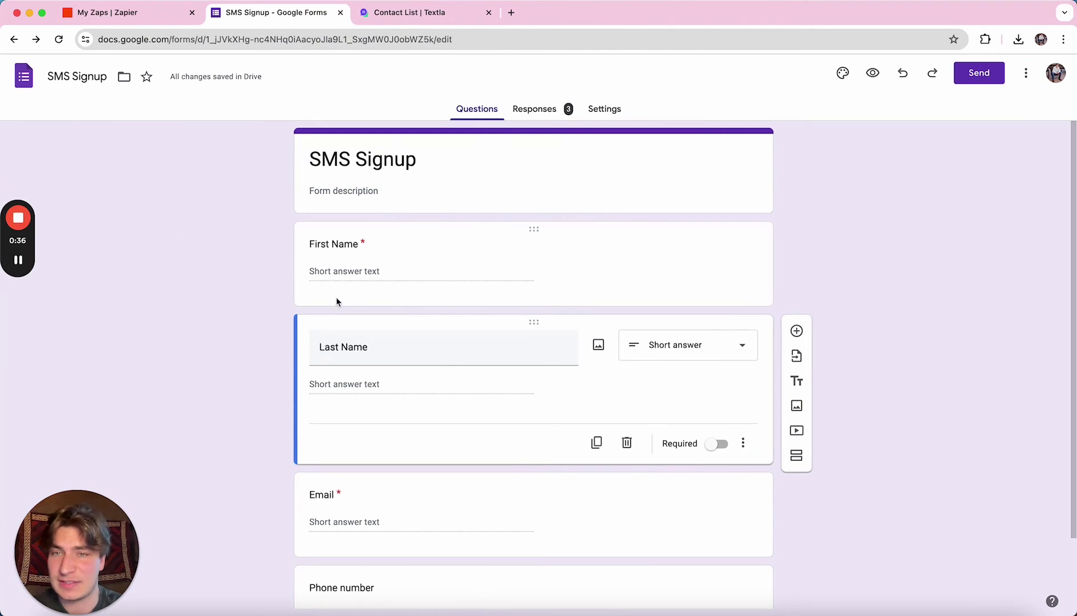
scroll(406, 385, down, 2)
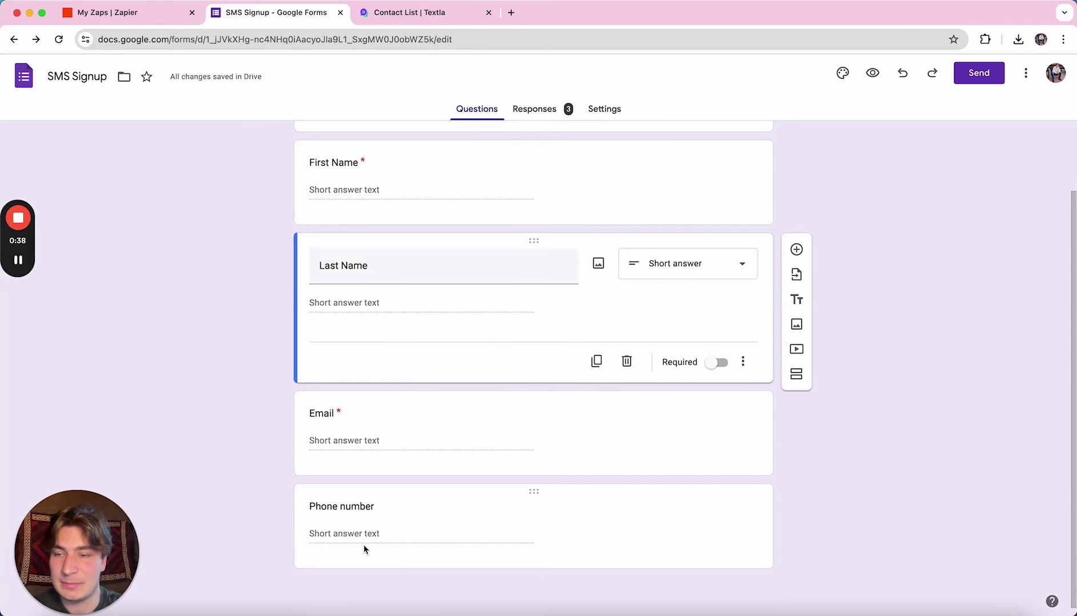
scroll(658, 270, up, 2)
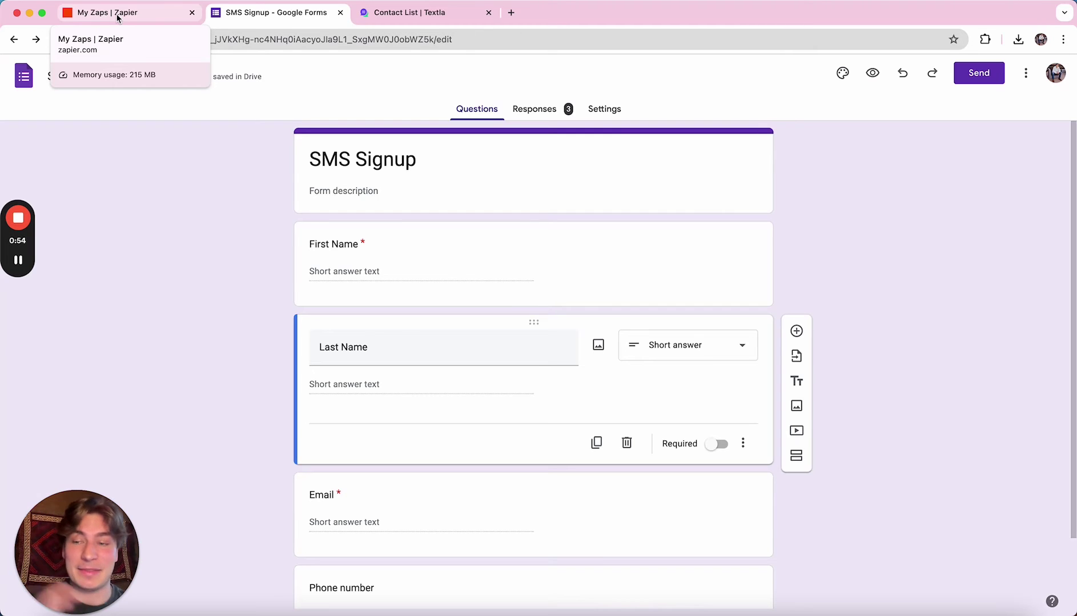
Start a new zap from Zapier's Create menu.
click(117, 18)
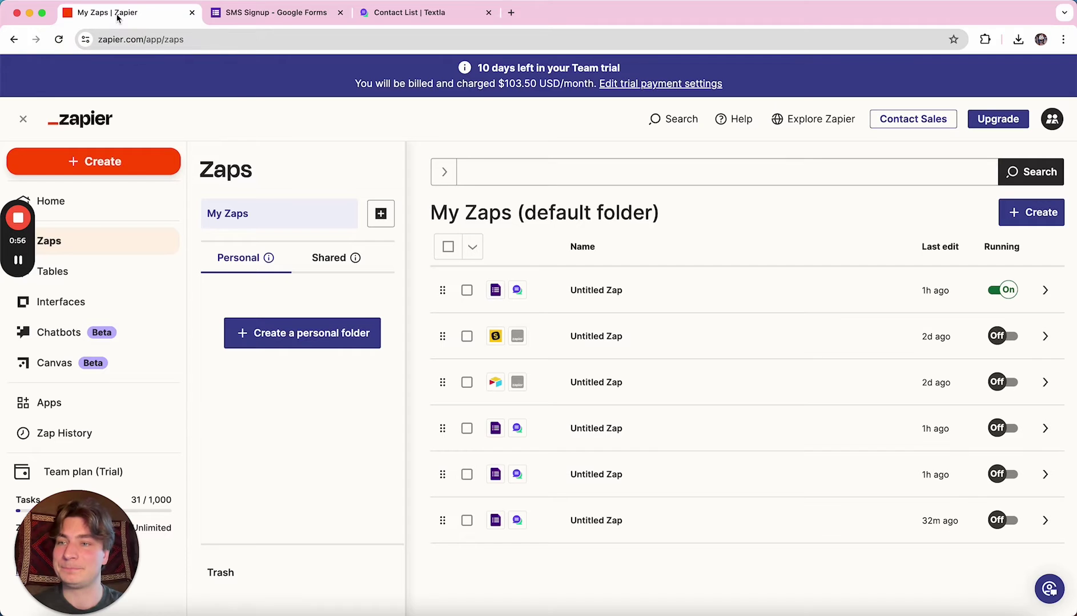
click(104, 161)
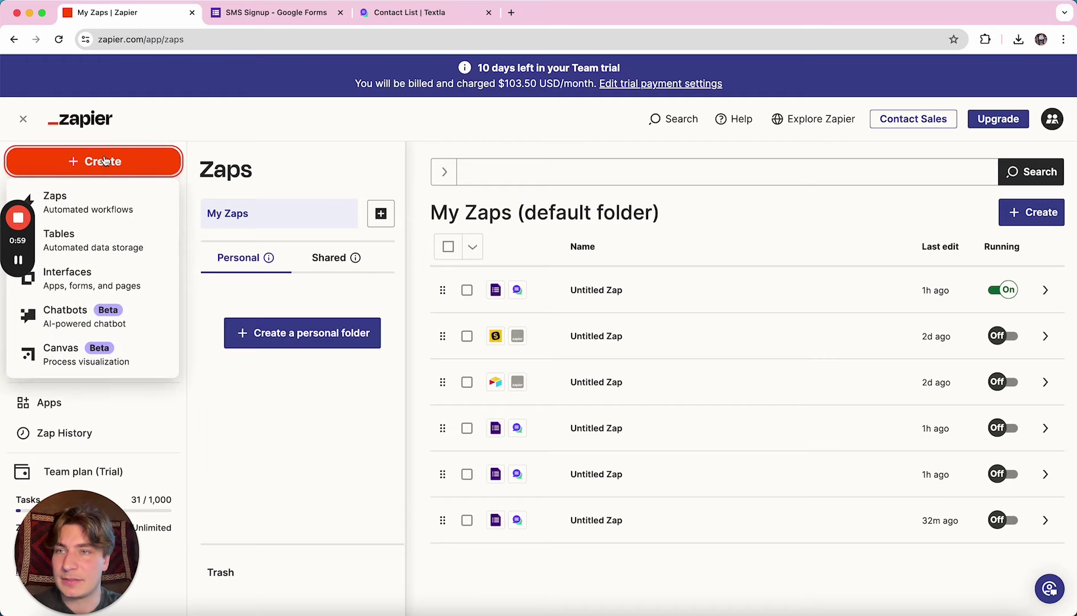
click(103, 205)
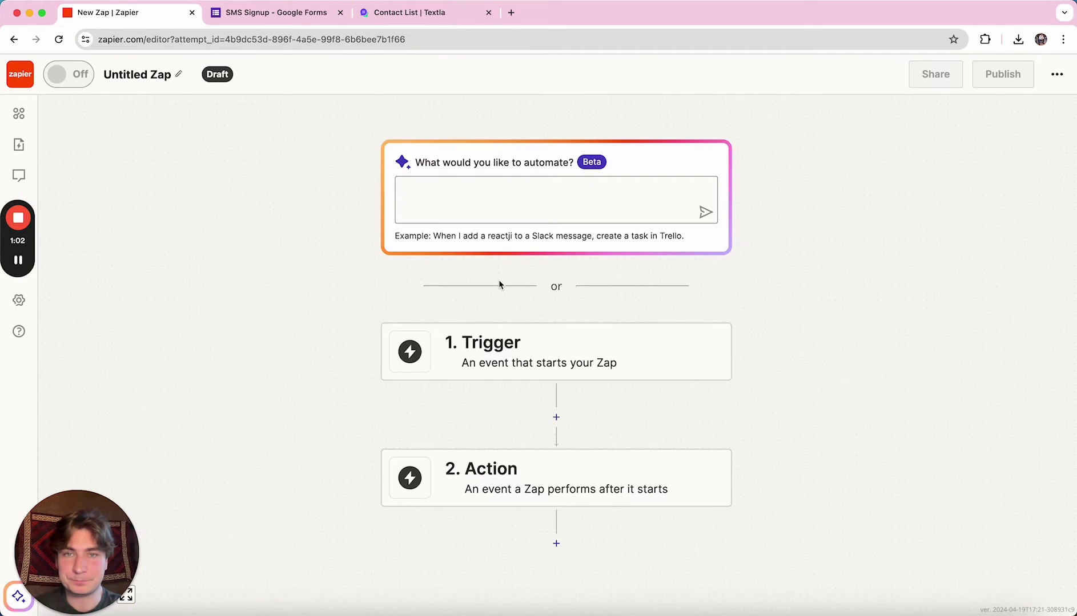
Set the trigger to Google Forms with the New Form Response event.
click(480, 358)
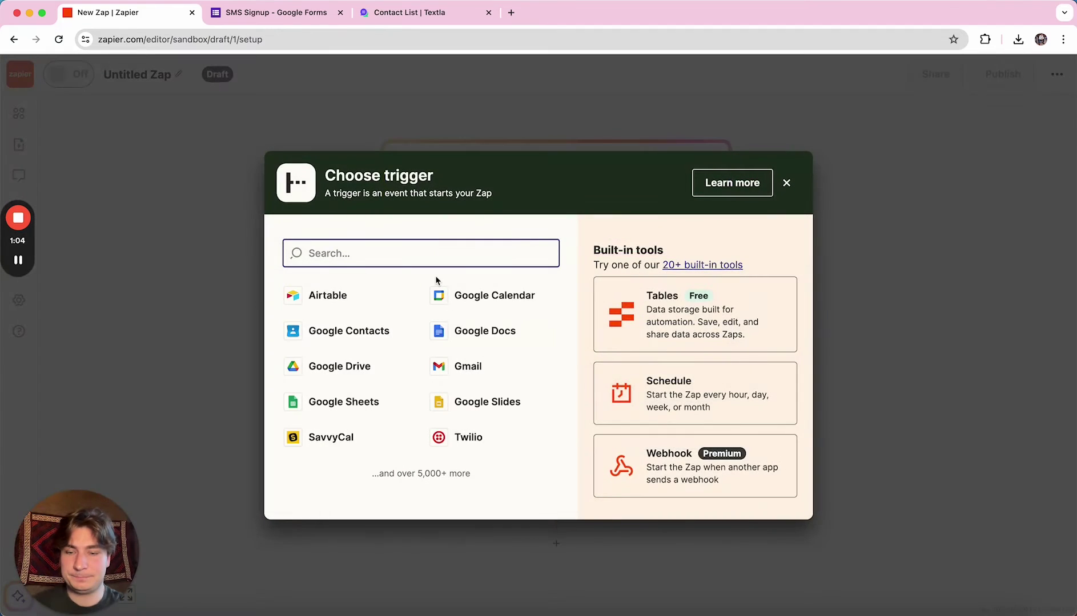
text(Google forms)
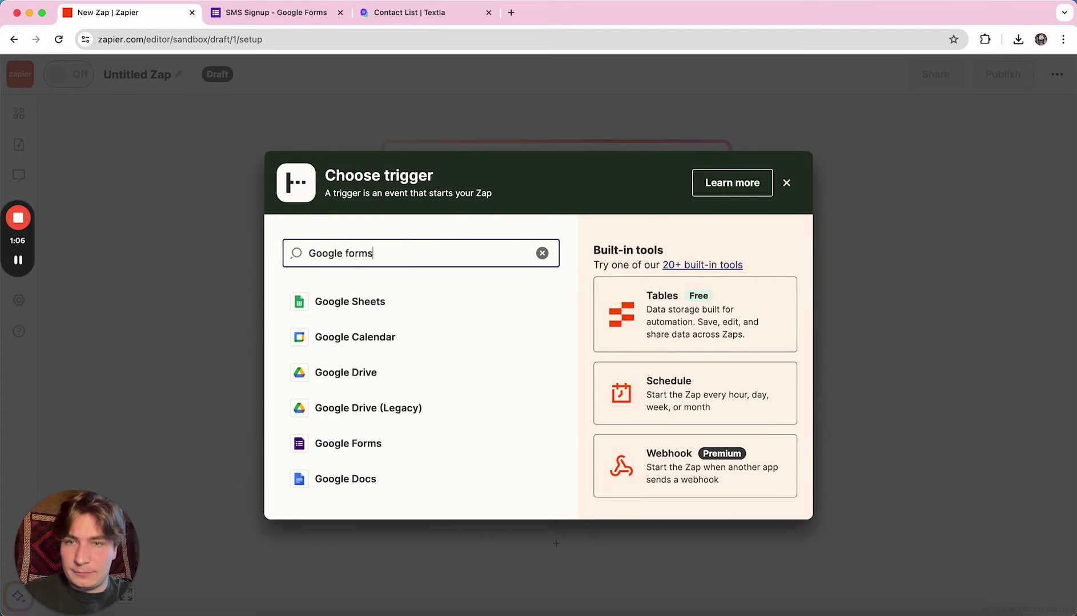
click(375, 300)
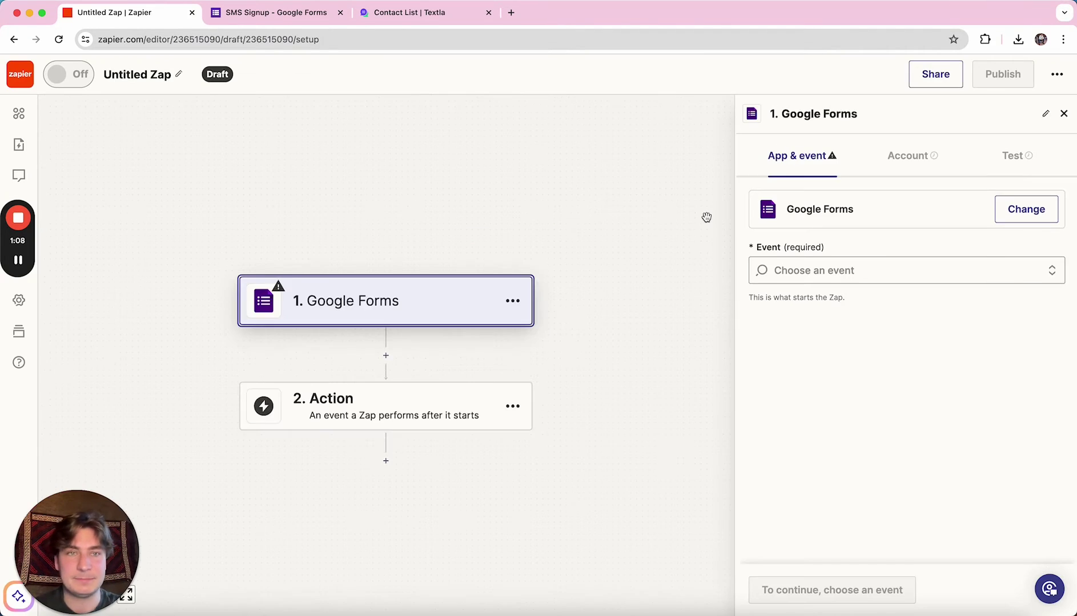
click(807, 268)
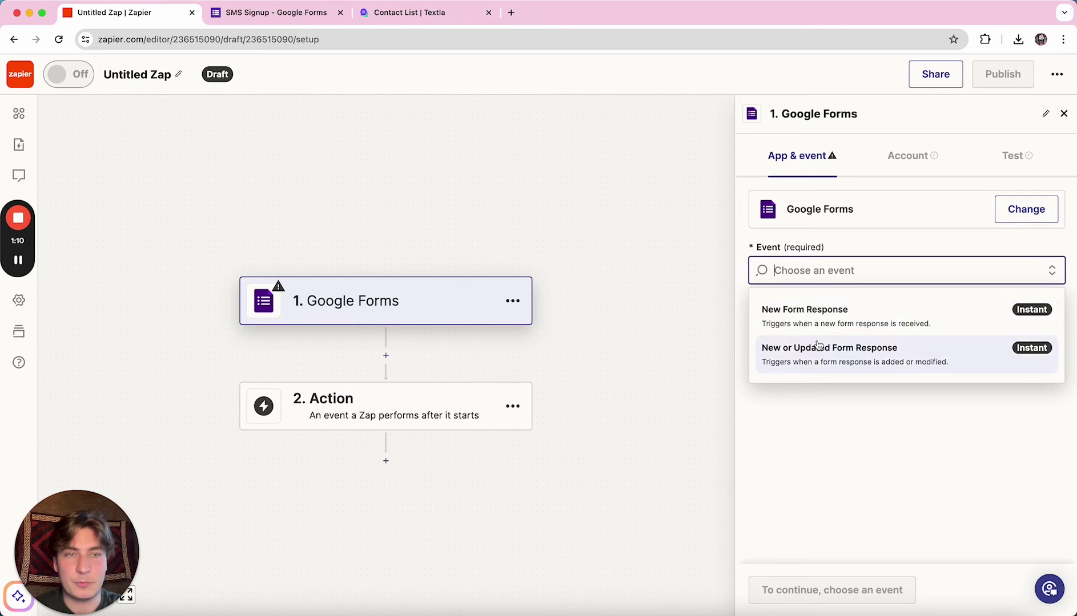
click(833, 315)
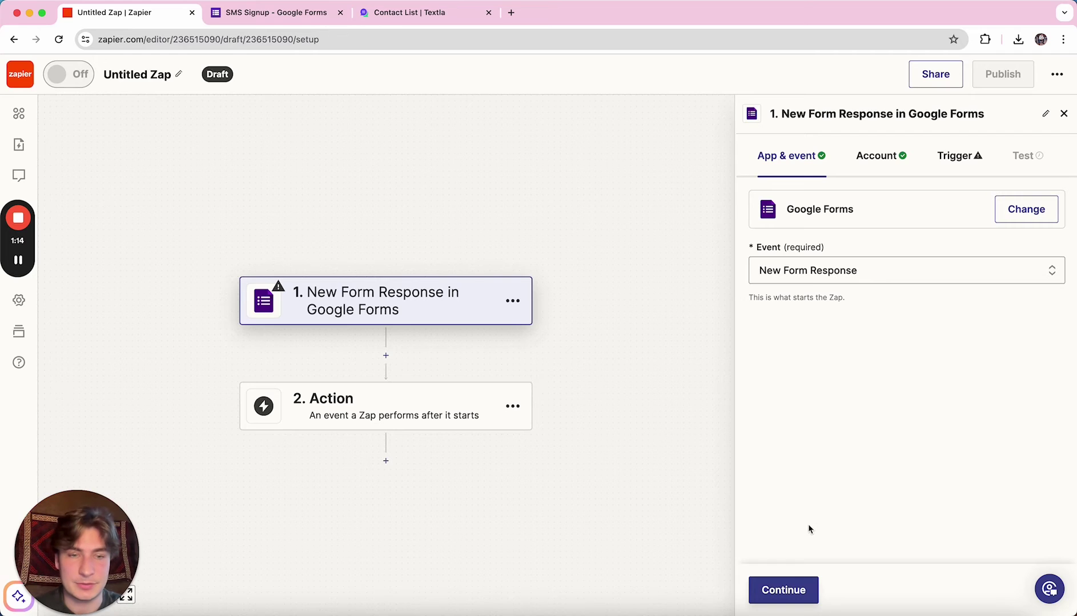
click(783, 593)
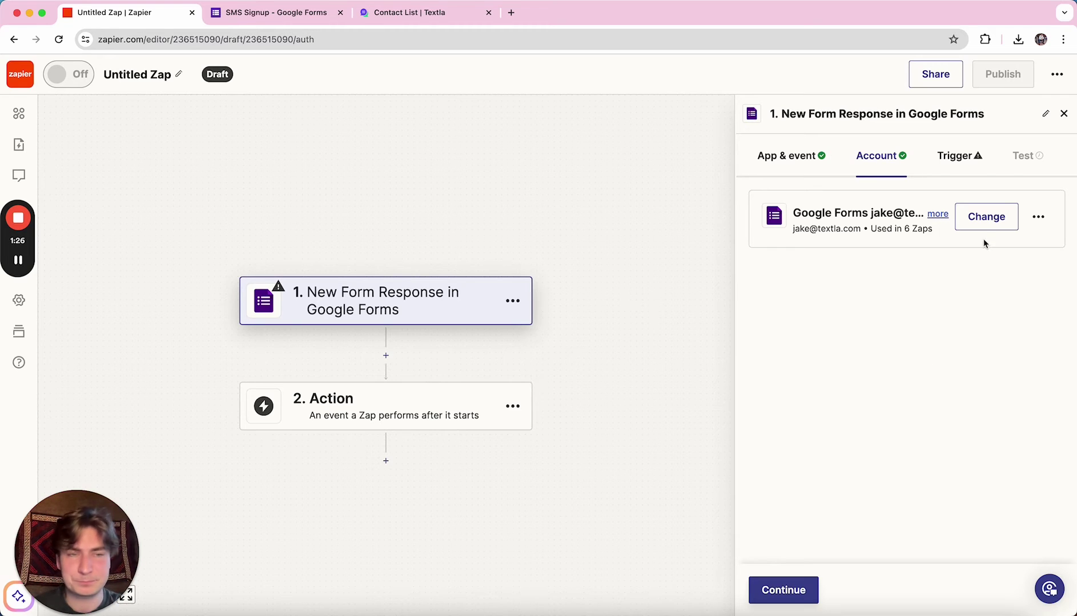
Point the trigger at the SMS Signup form and test it to pull recent responses.
click(805, 591)
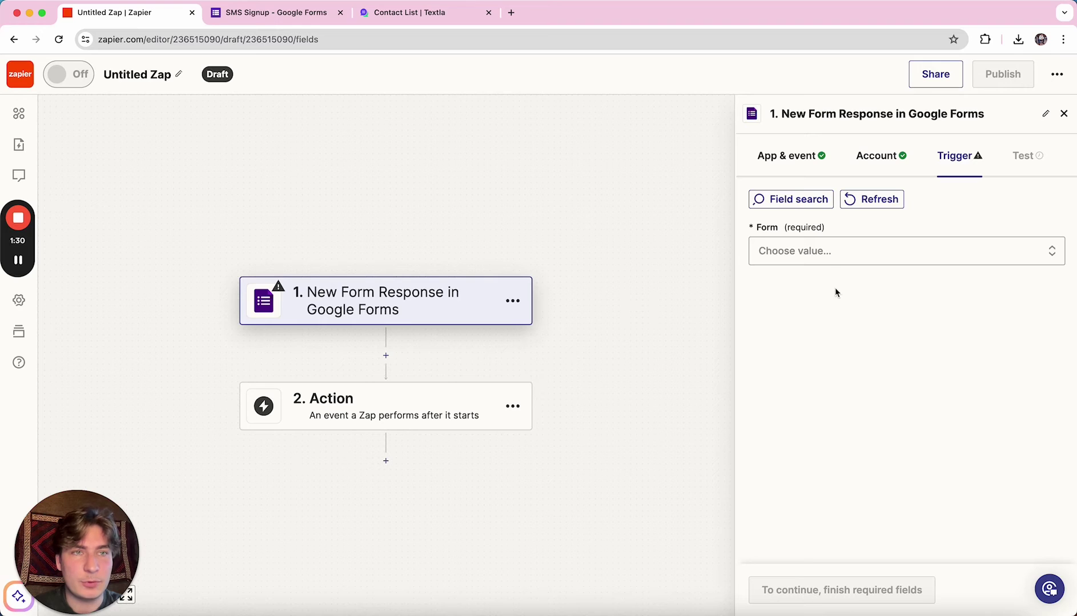
click(829, 257)
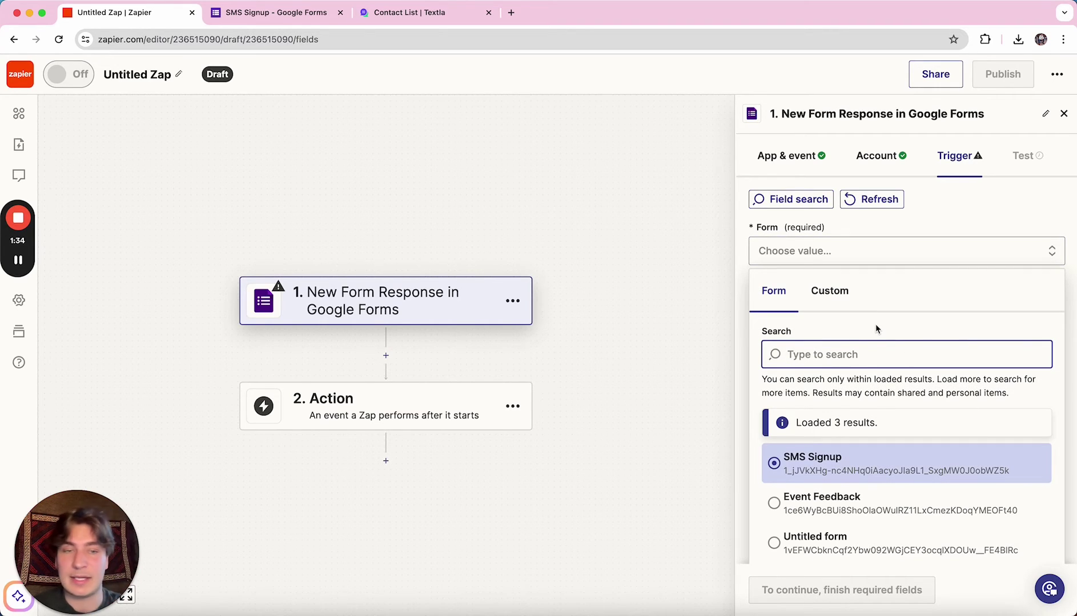
scroll(876, 329, down, 2)
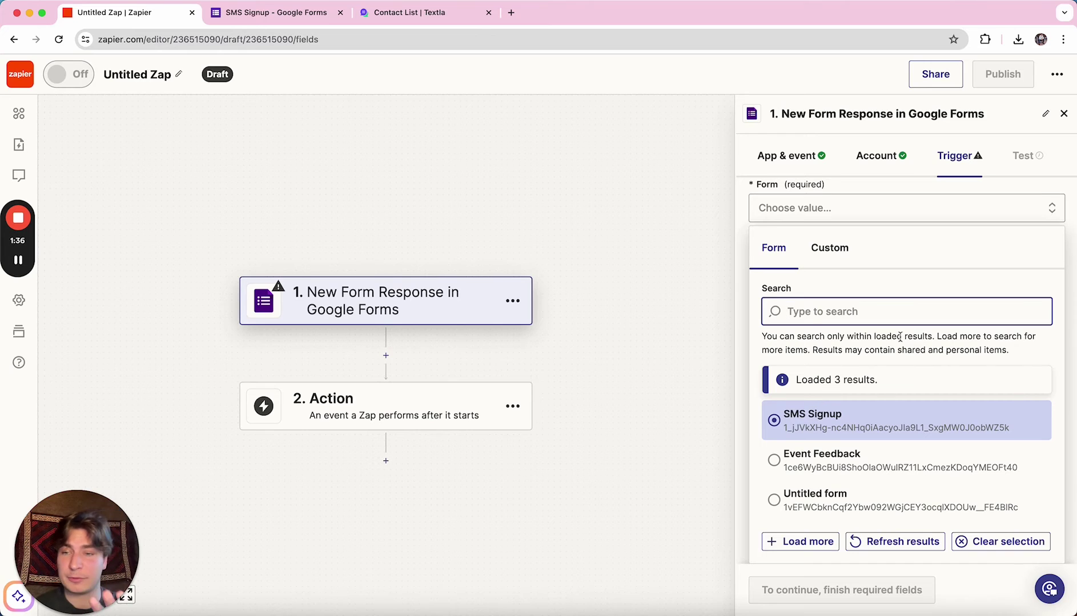
click(885, 459)
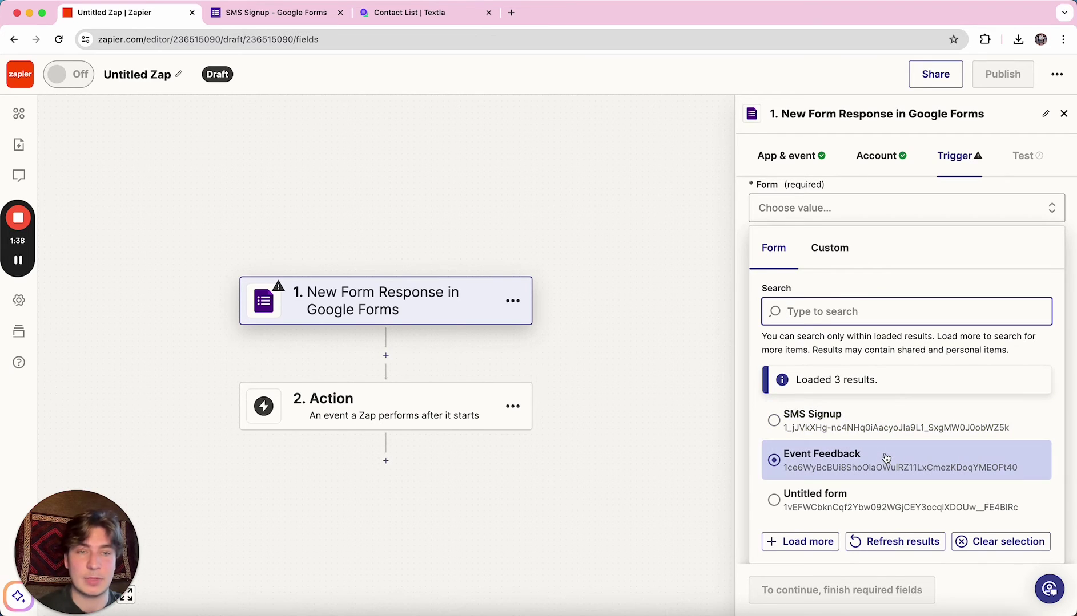
click(879, 499)
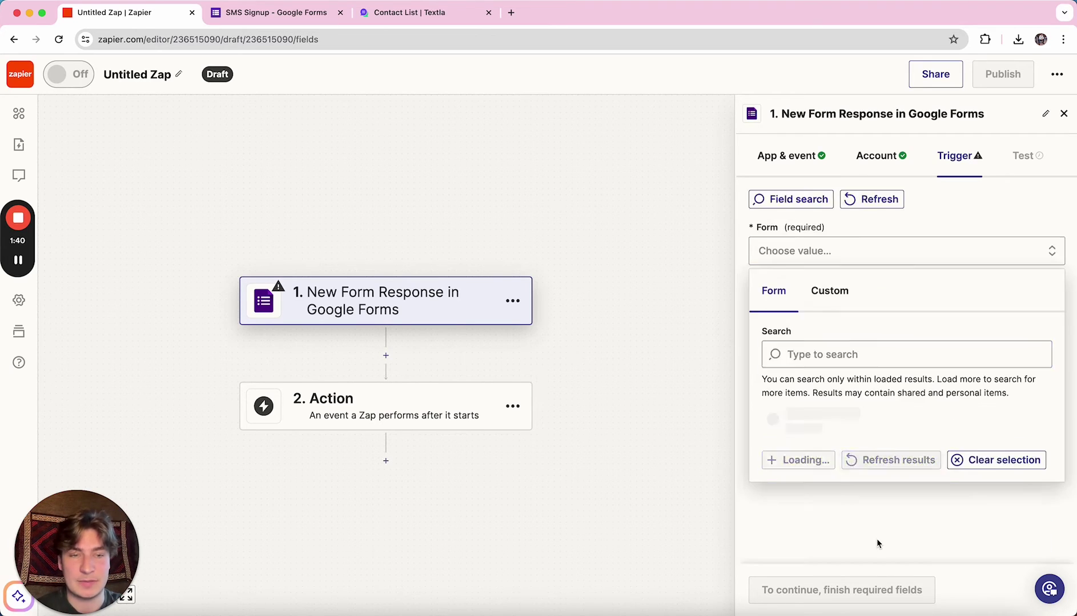
click(837, 462)
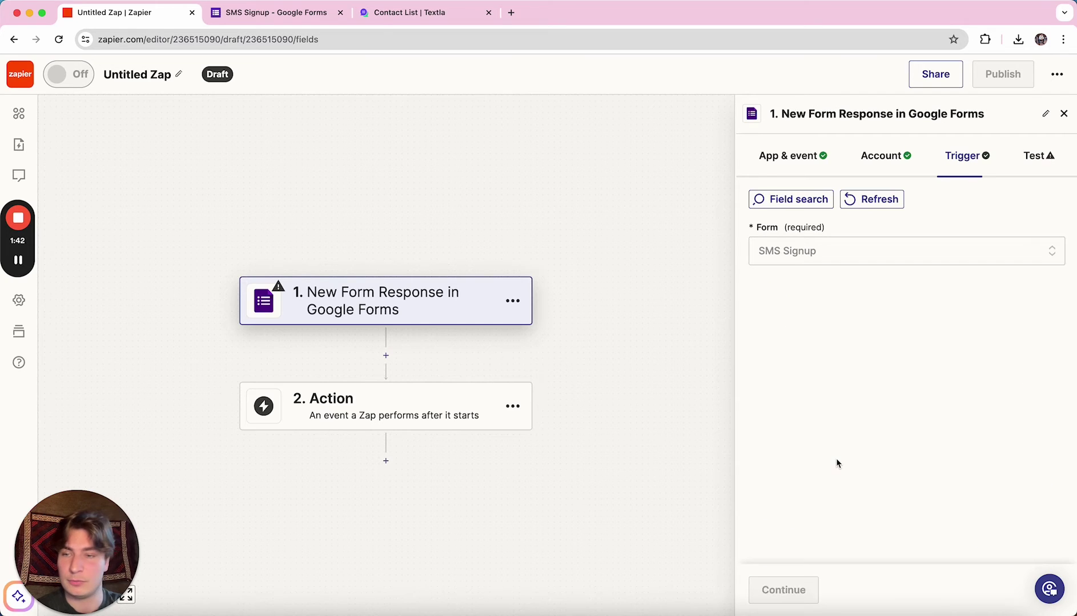
click(829, 257)
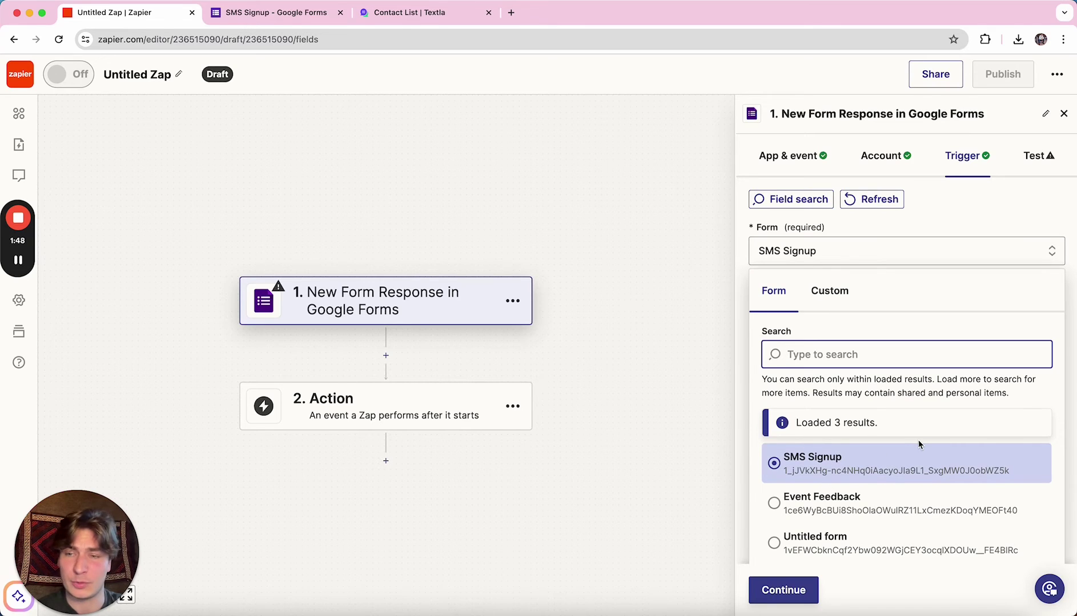
click(781, 593)
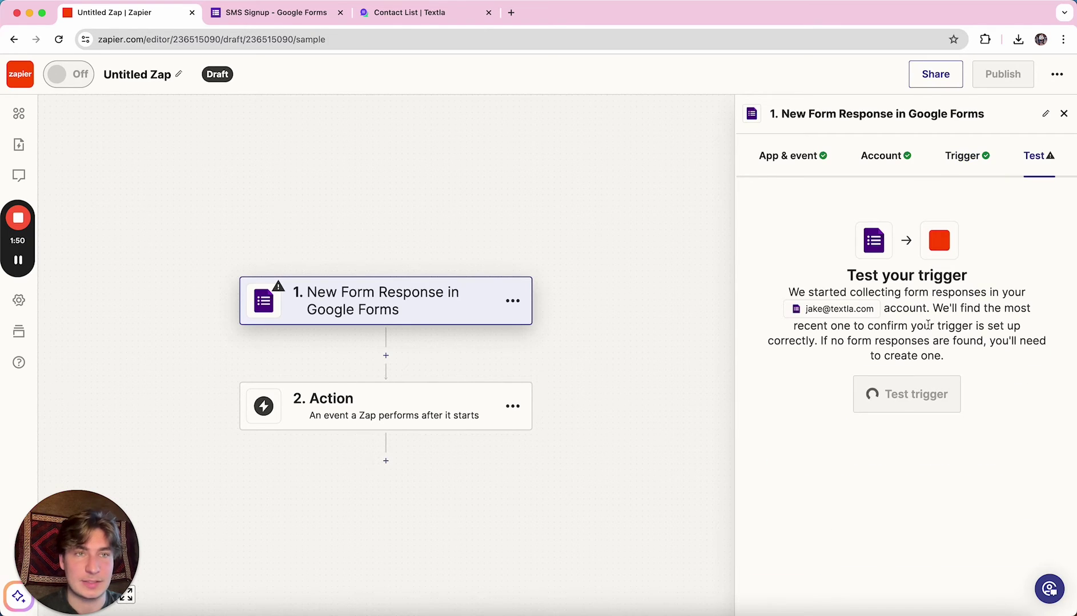
click(919, 405)
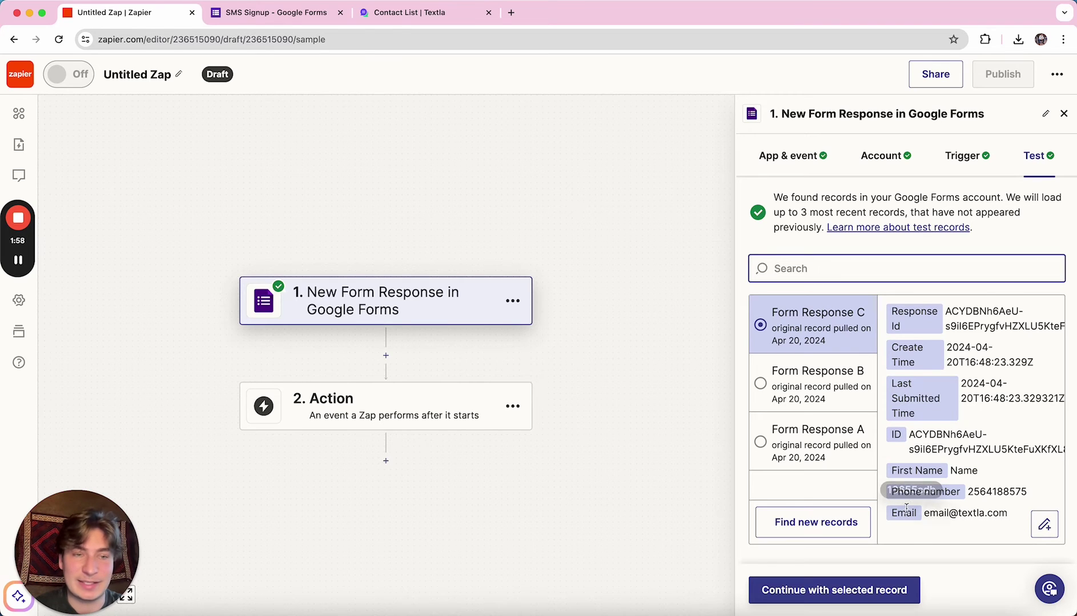
Add a Textla Send Message action with the Textla account and list the sending numbers.
click(838, 591)
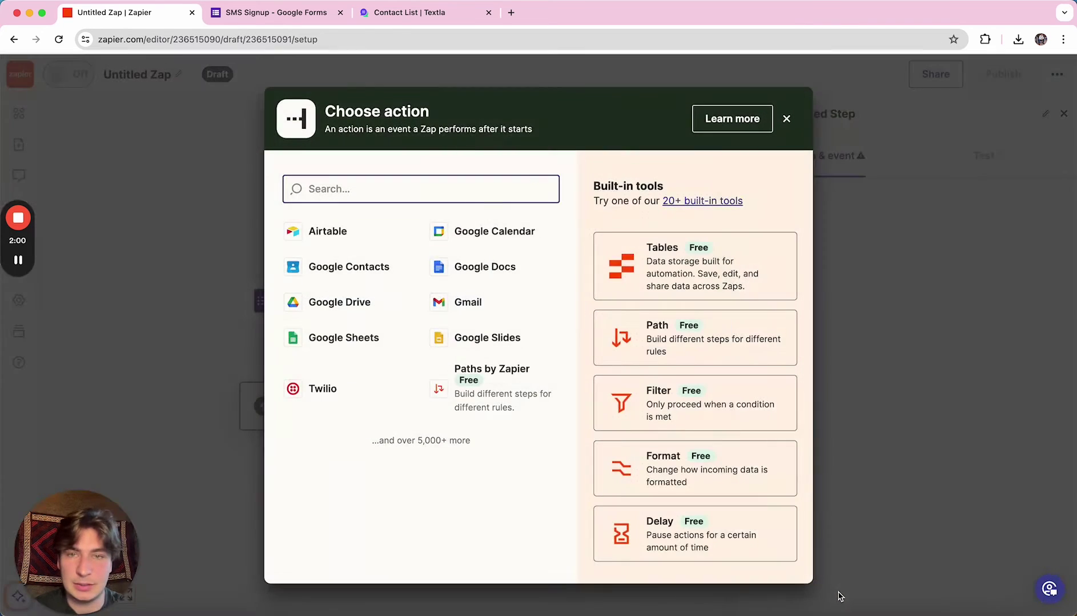
text(textla)
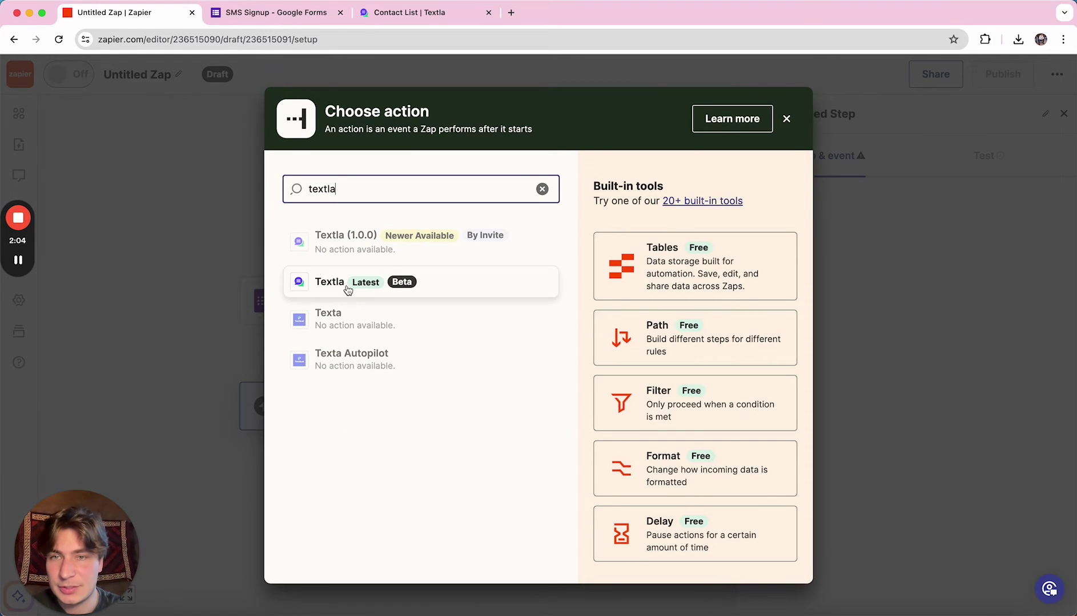
click(348, 290)
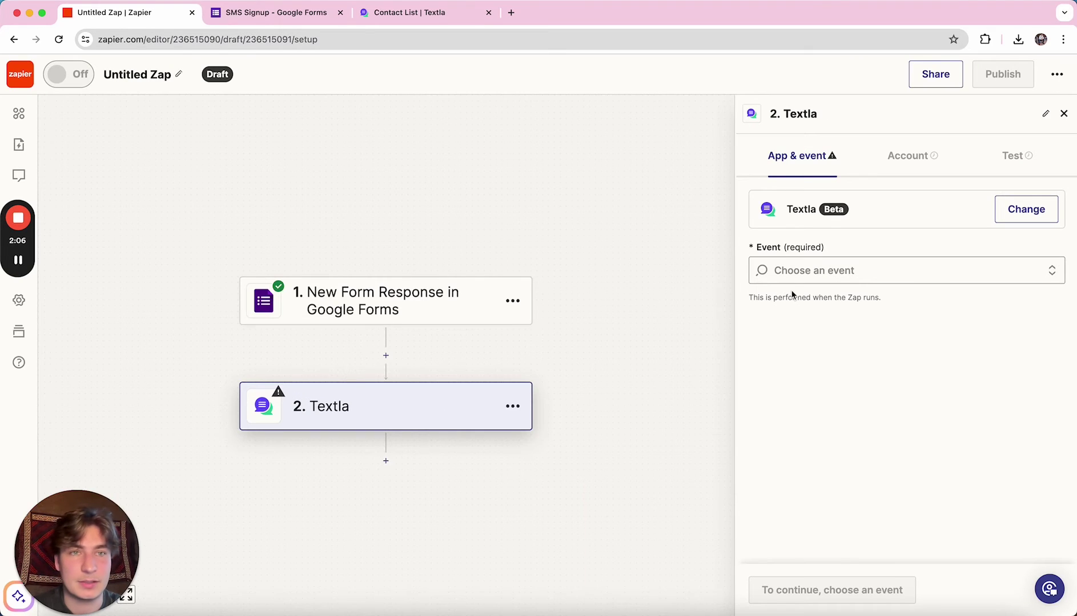
click(815, 269)
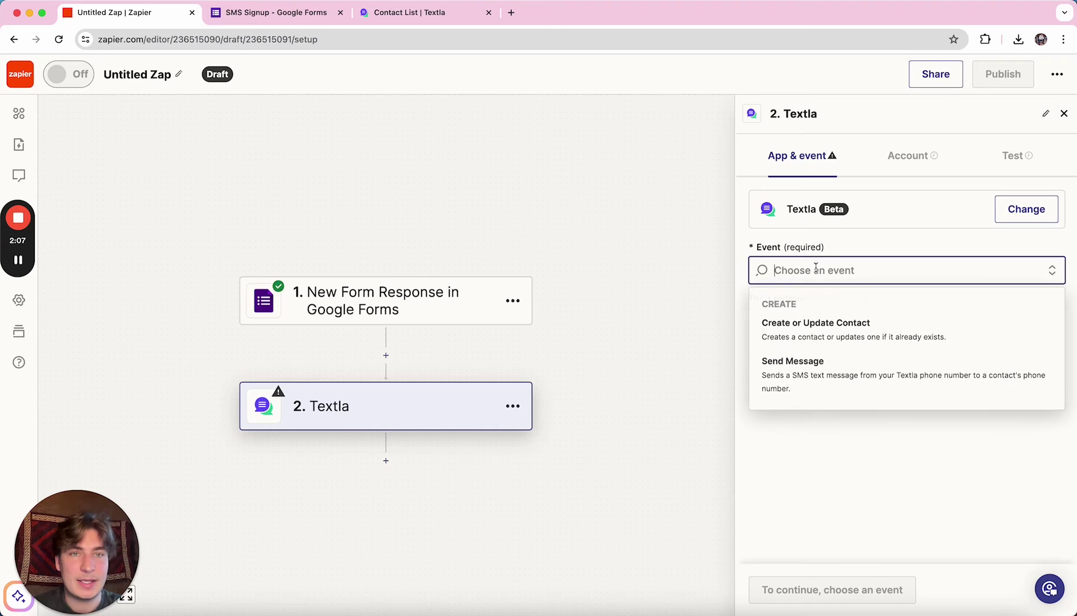
click(796, 378)
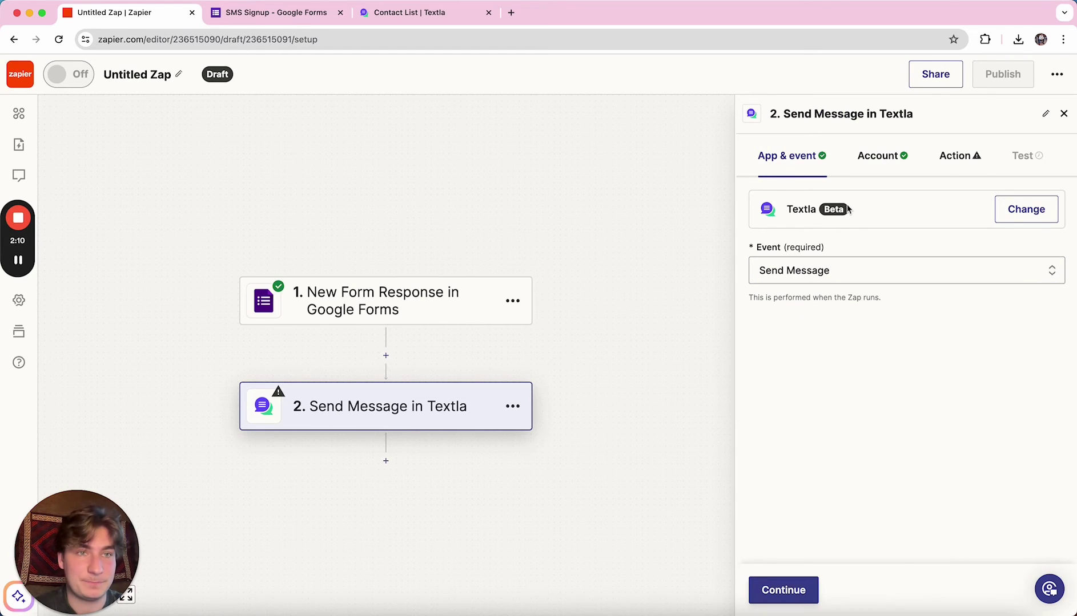
click(792, 589)
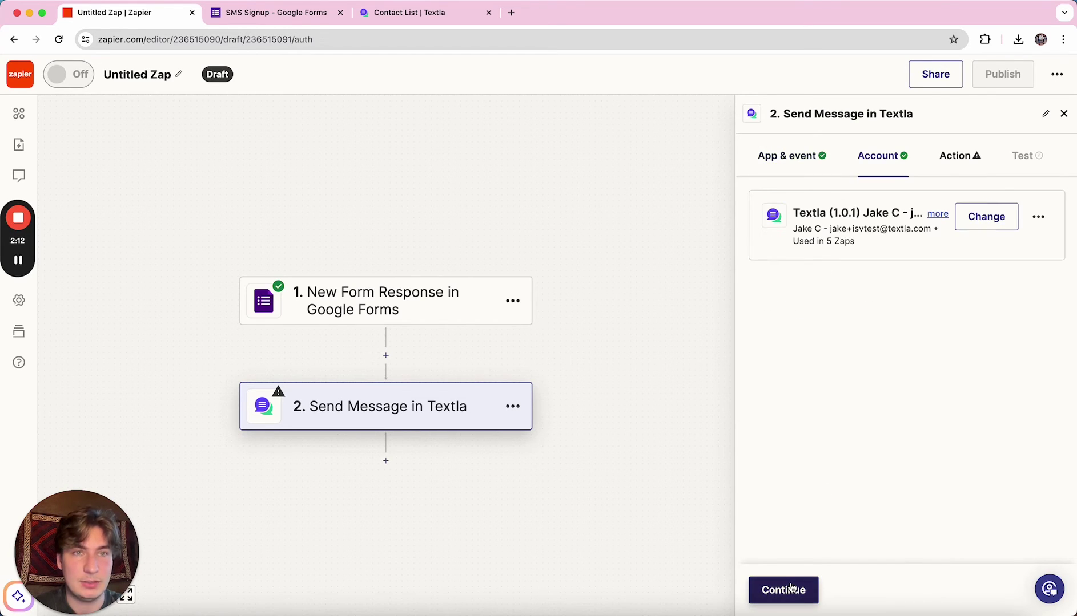
click(792, 589)
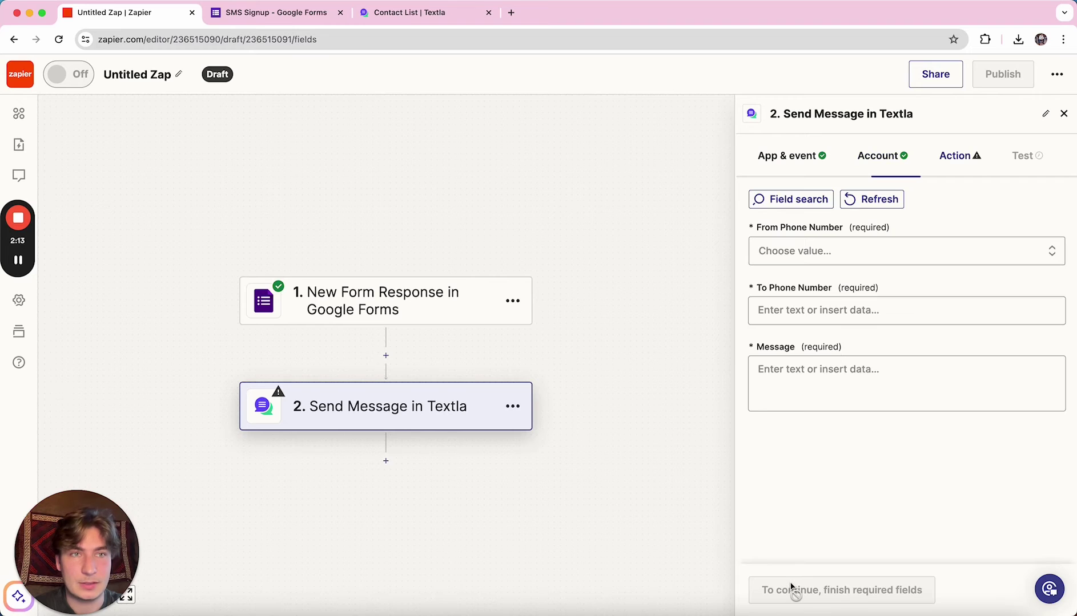
click(838, 251)
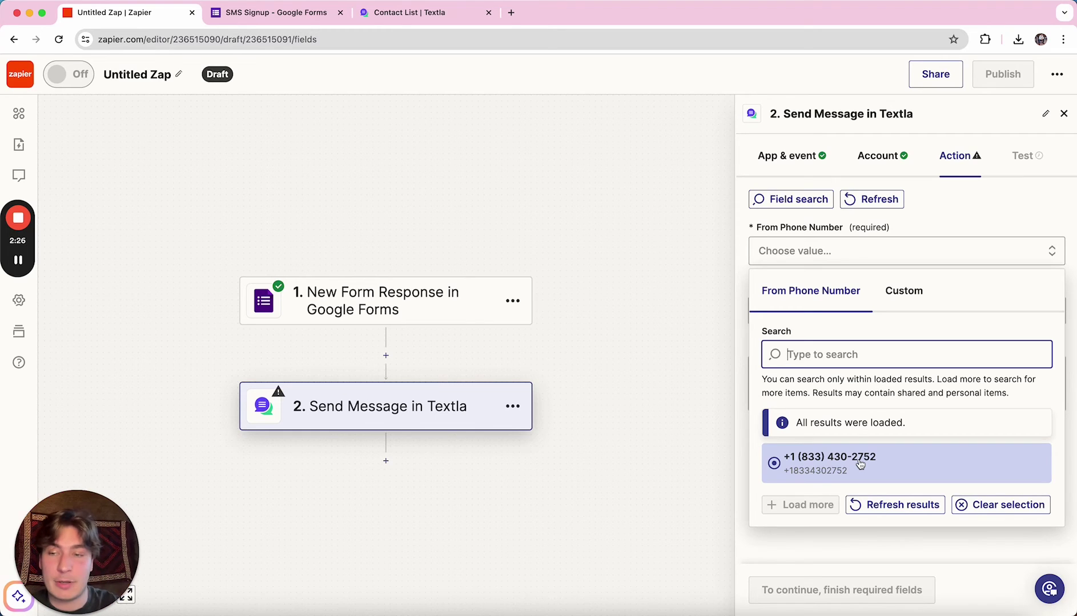
Check the verified sending number on Textla's Phone numbers page, then return to Zapier.
click(404, 12)
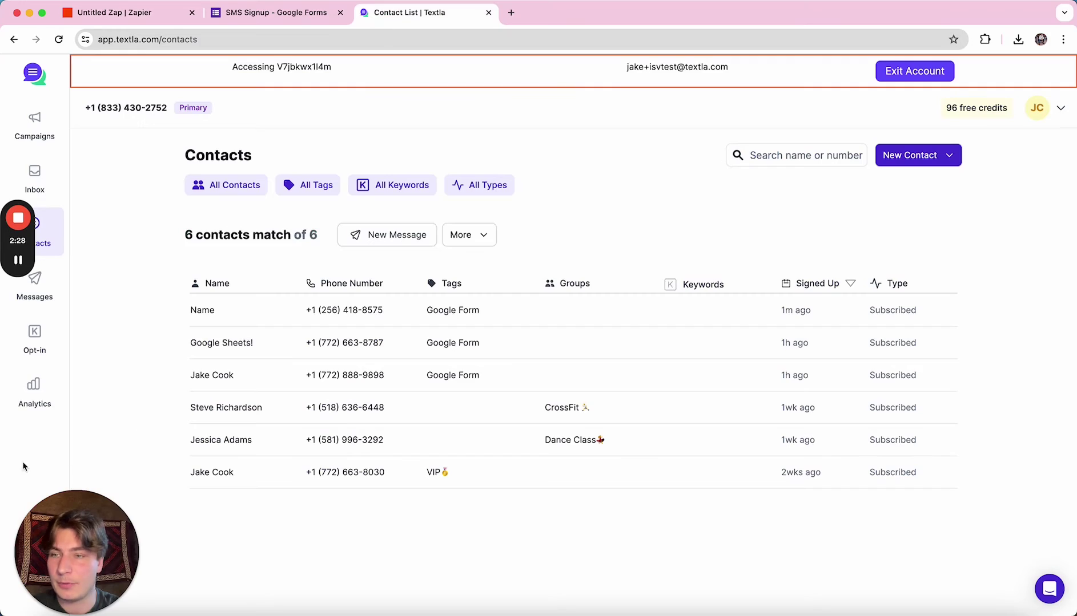
click(35, 532)
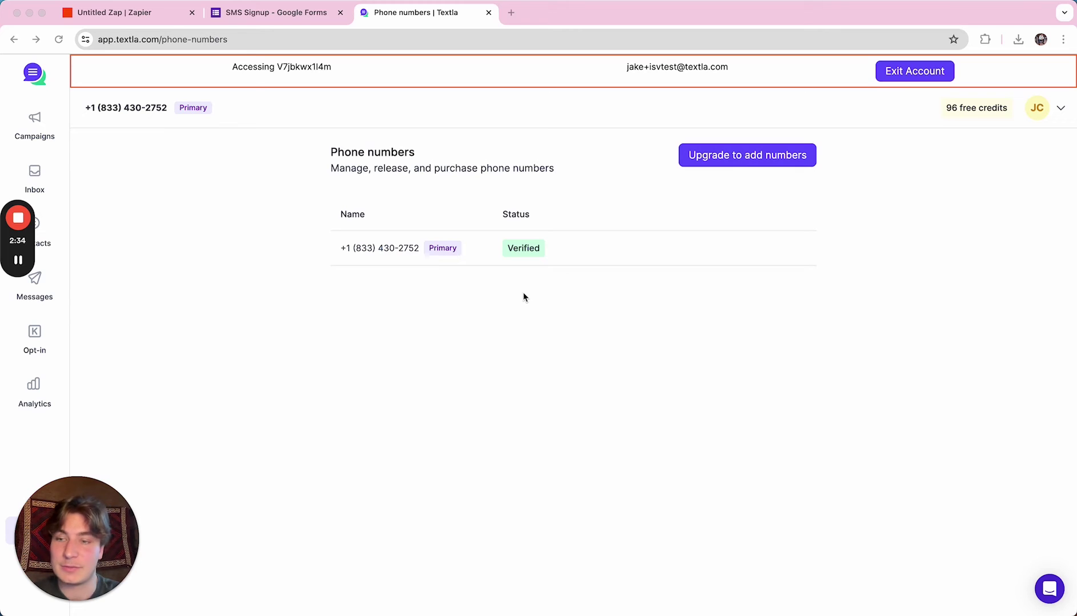
click(147, 14)
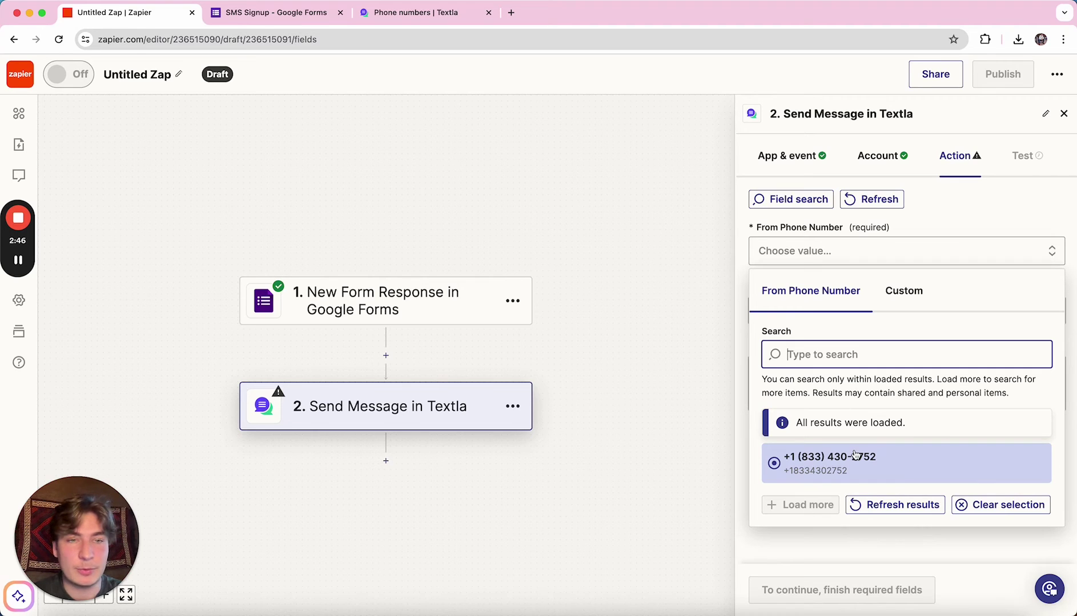
Set From Phone Number to the verified Textla number and To Phone Number to the form's Phone number.
click(912, 506)
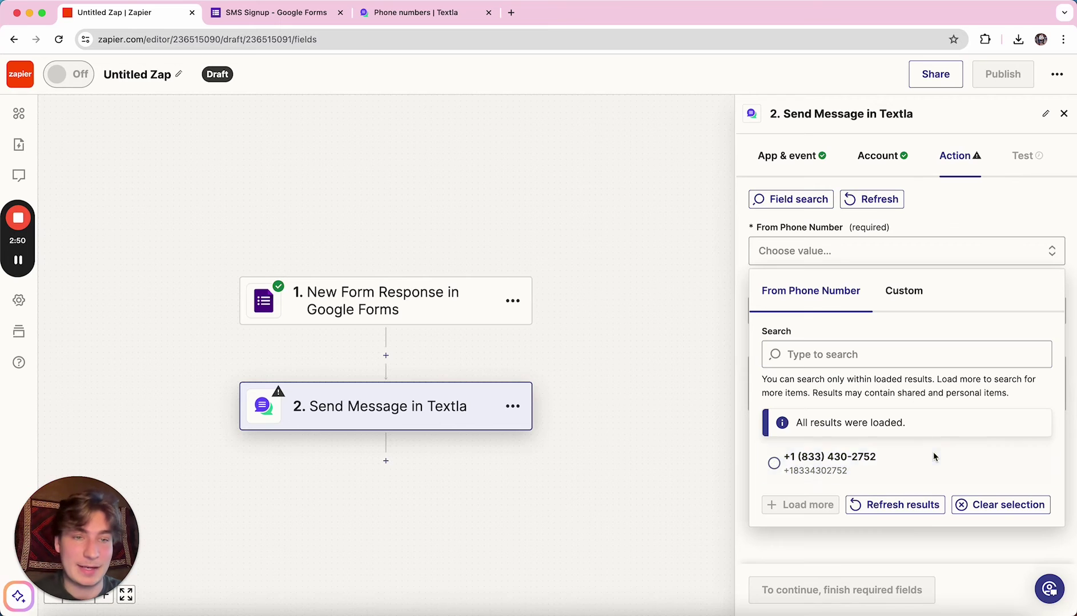
click(889, 459)
click(840, 307)
scroll(880, 465, down, 5)
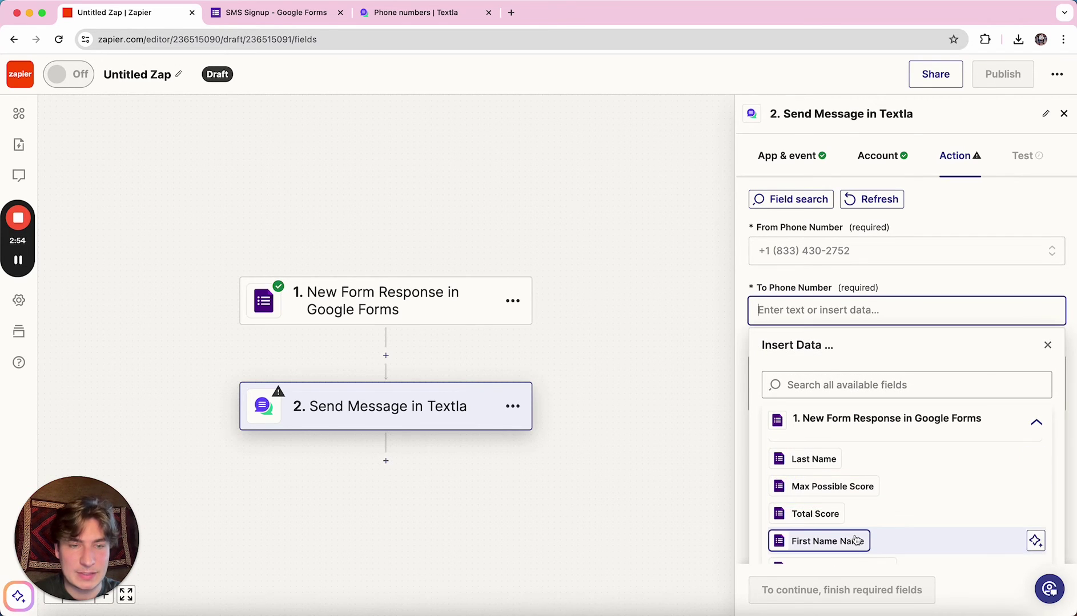
scroll(788, 542, down, 3)
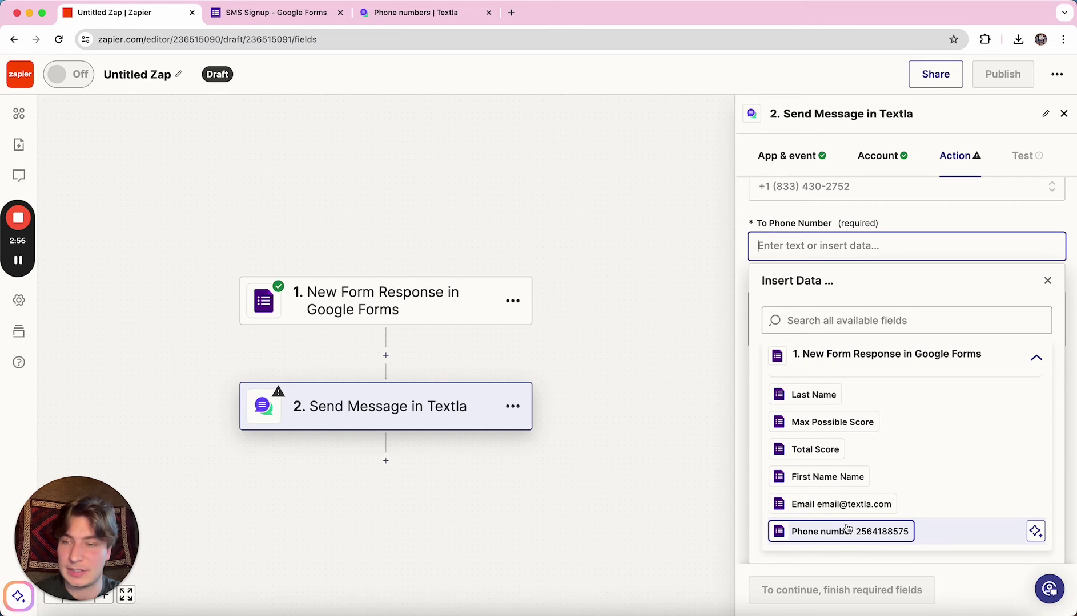
click(872, 532)
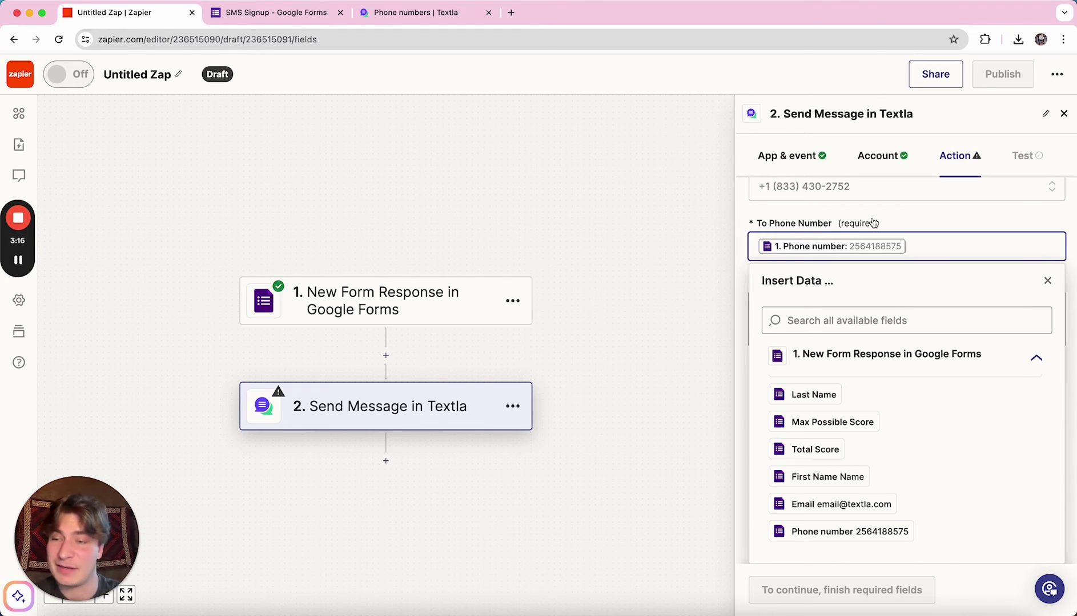
Write the message: 'Hey' plus First Name, a sender introduction from Textla, and 'Reply STOP to opt out.'.
click(912, 218)
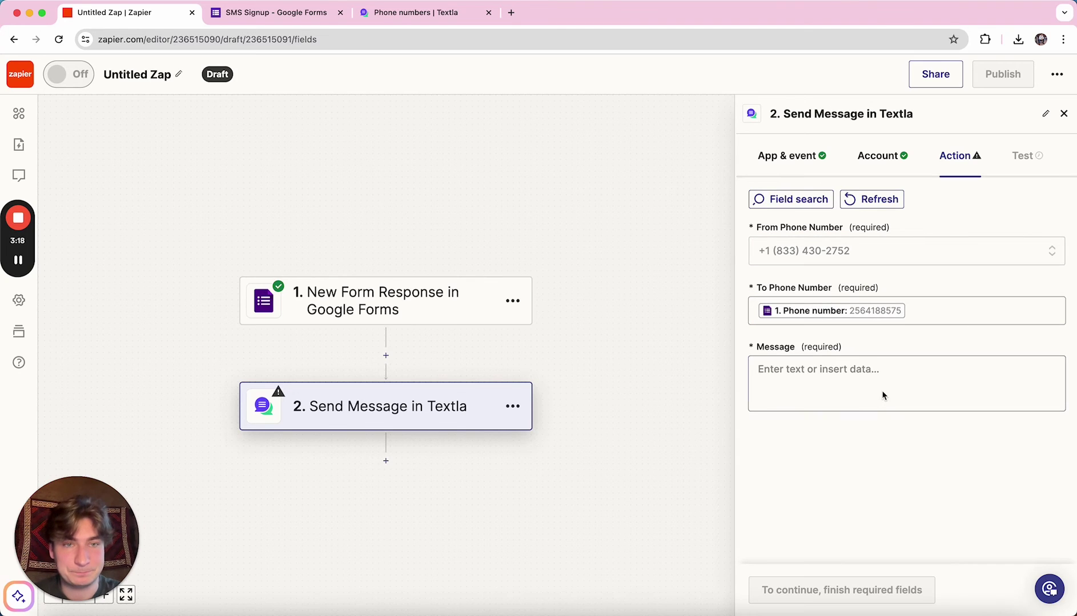
click(856, 389)
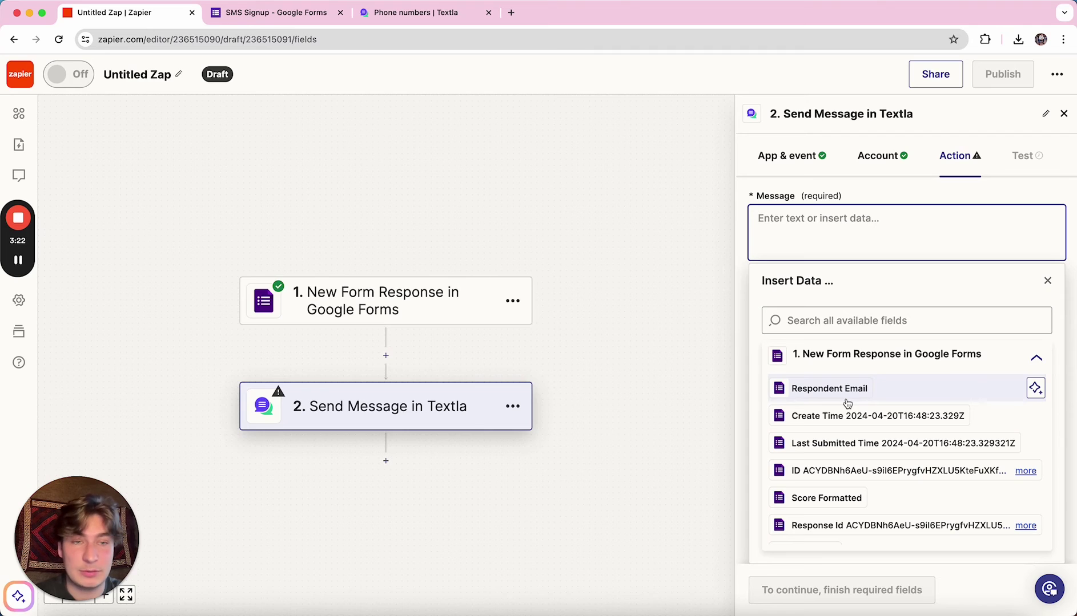
scroll(884, 427, down, 5)
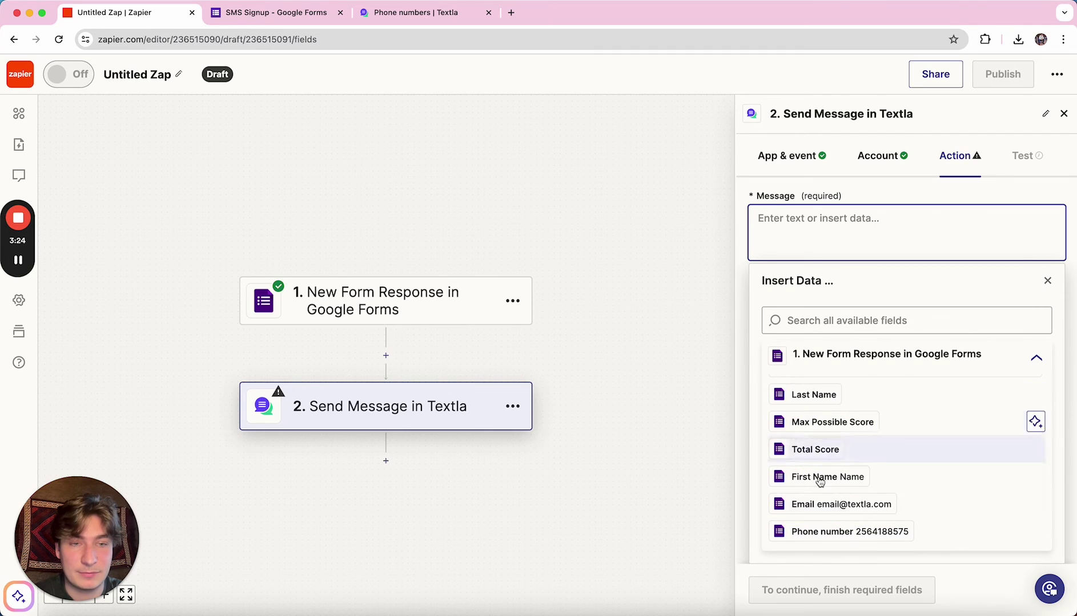
text(Hey)
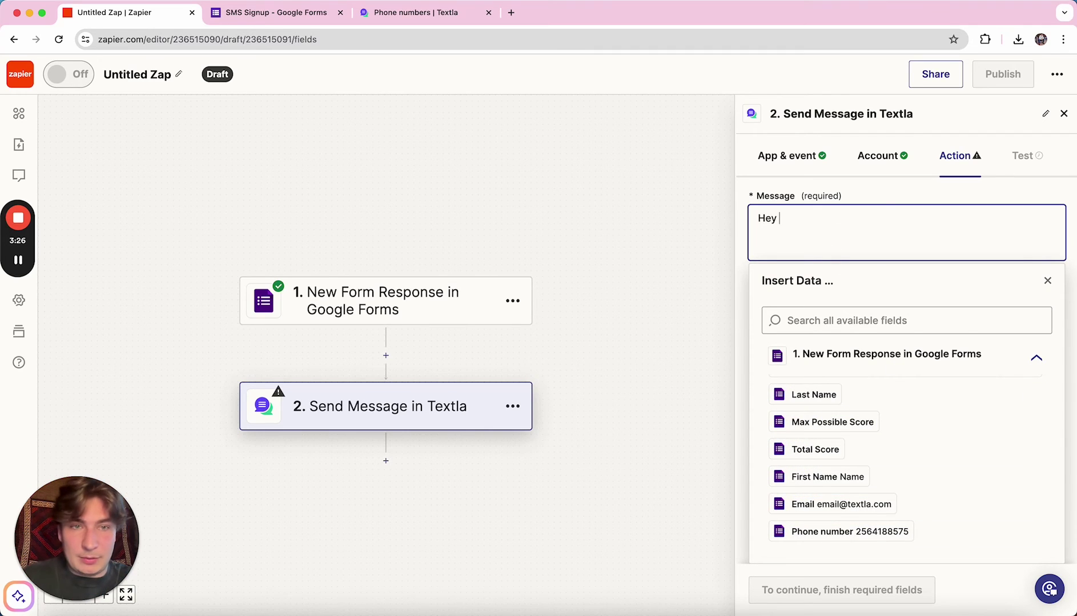
scroll(817, 389, up, 2)
click(812, 505)
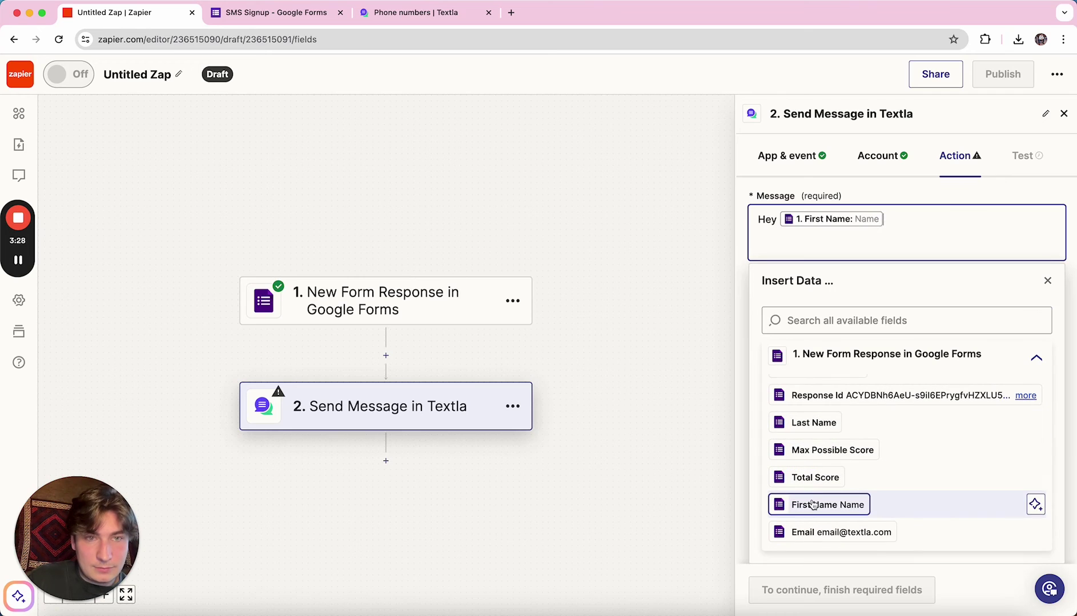
text(, )
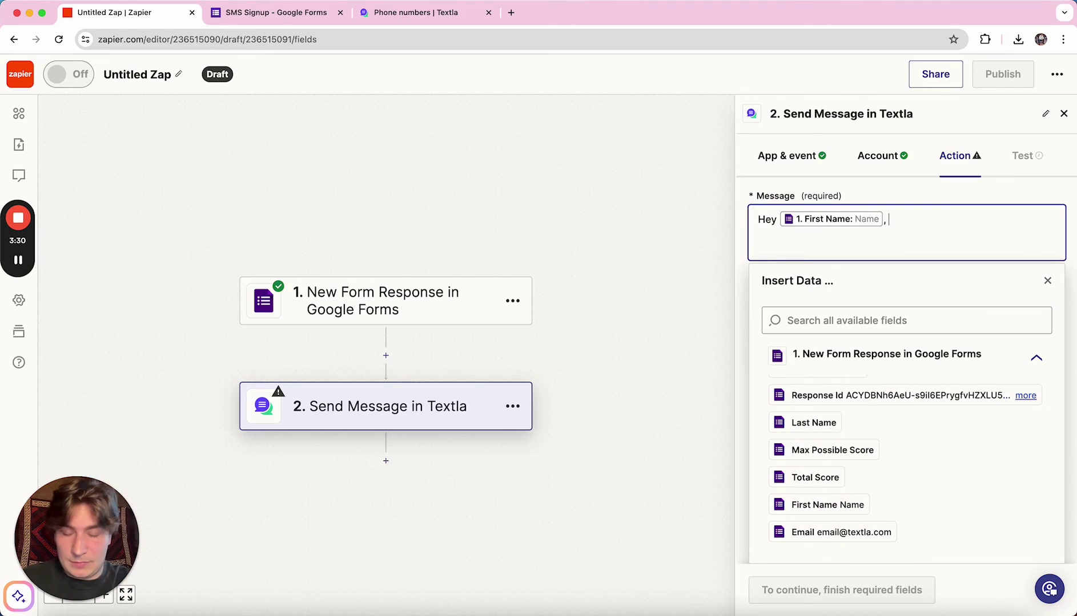
text(it's Jake from)
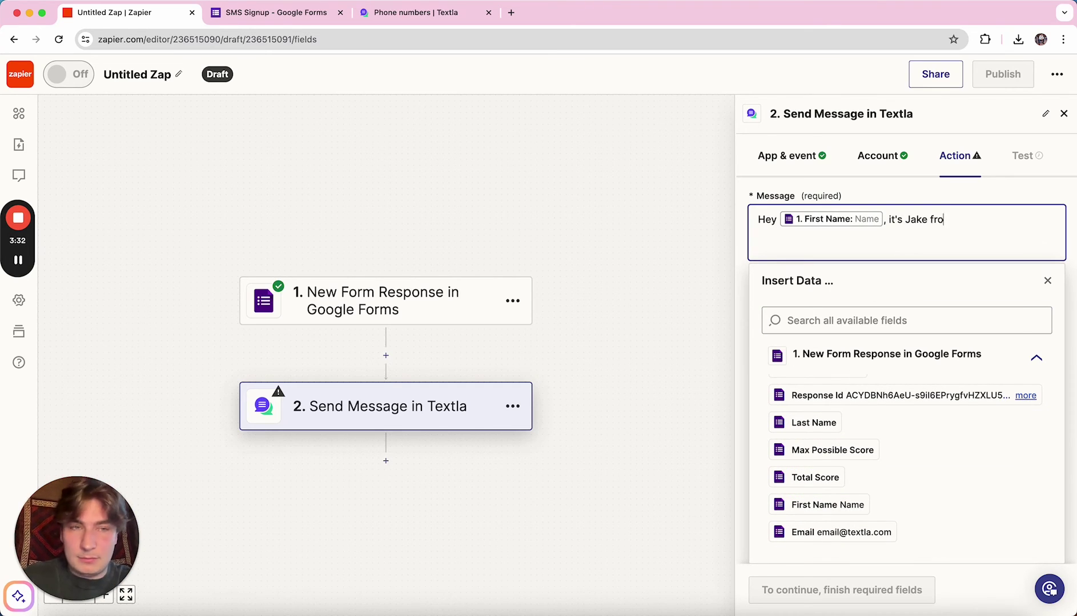
text( Textl)
text(a!  Reply STOP to opt out.)
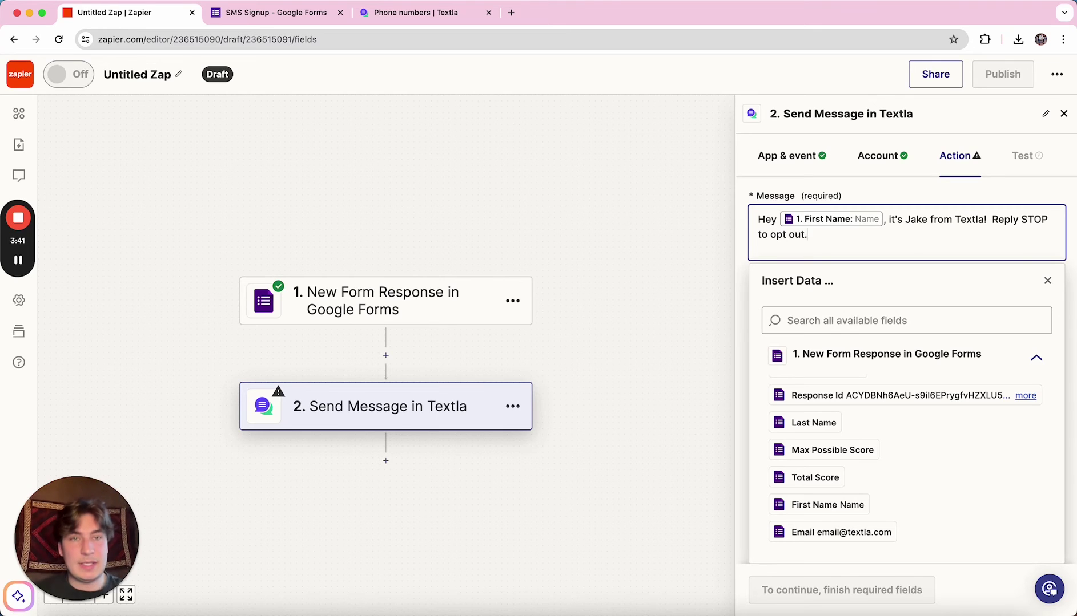
scroll(867, 494, up, 3)
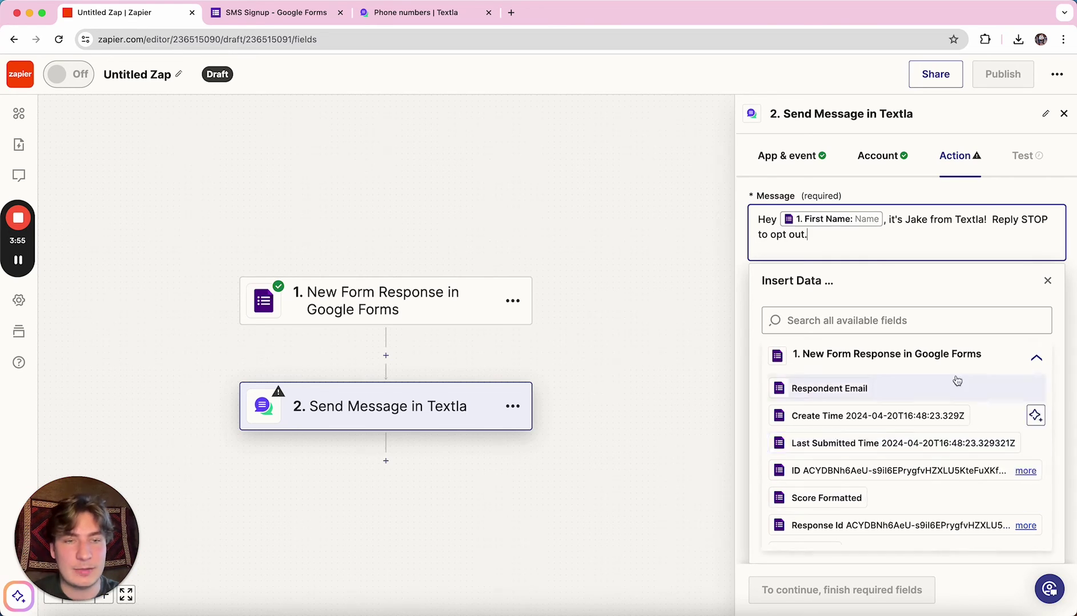
scroll(865, 417, down, 5)
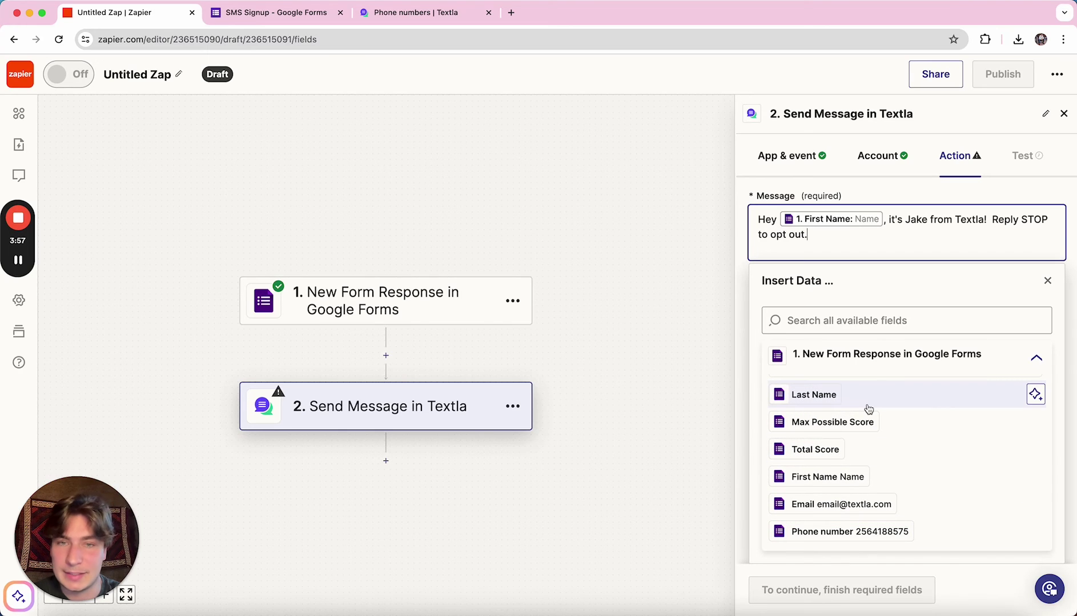
click(914, 201)
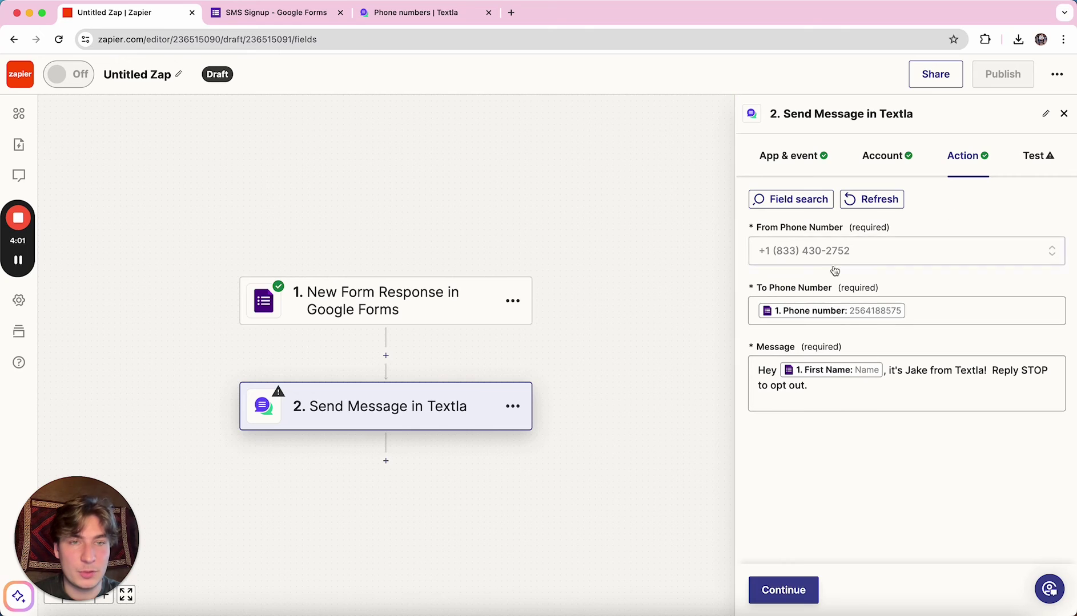
Test the Textla step, publish the zap, and dismiss the 'Your Zap is on!' dialog.
click(778, 589)
click(843, 589)
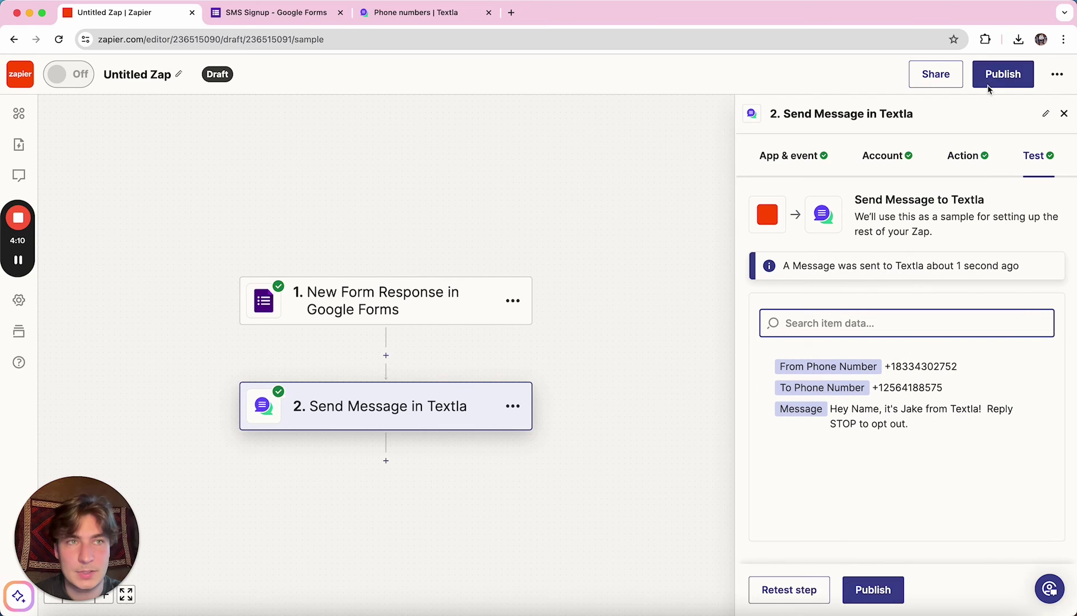
click(995, 80)
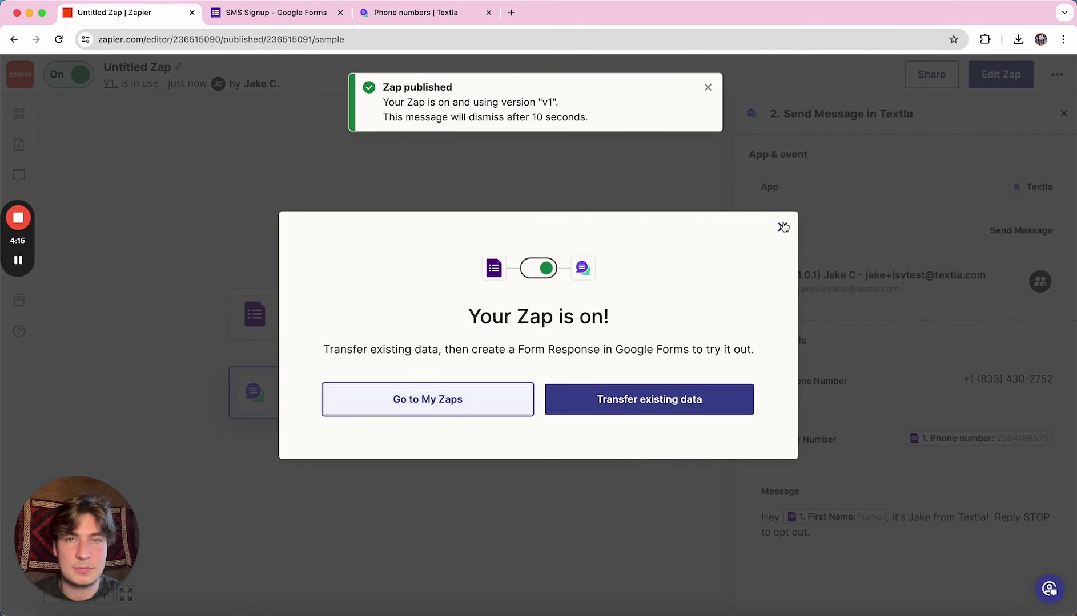
click(783, 227)
click(309, 17)
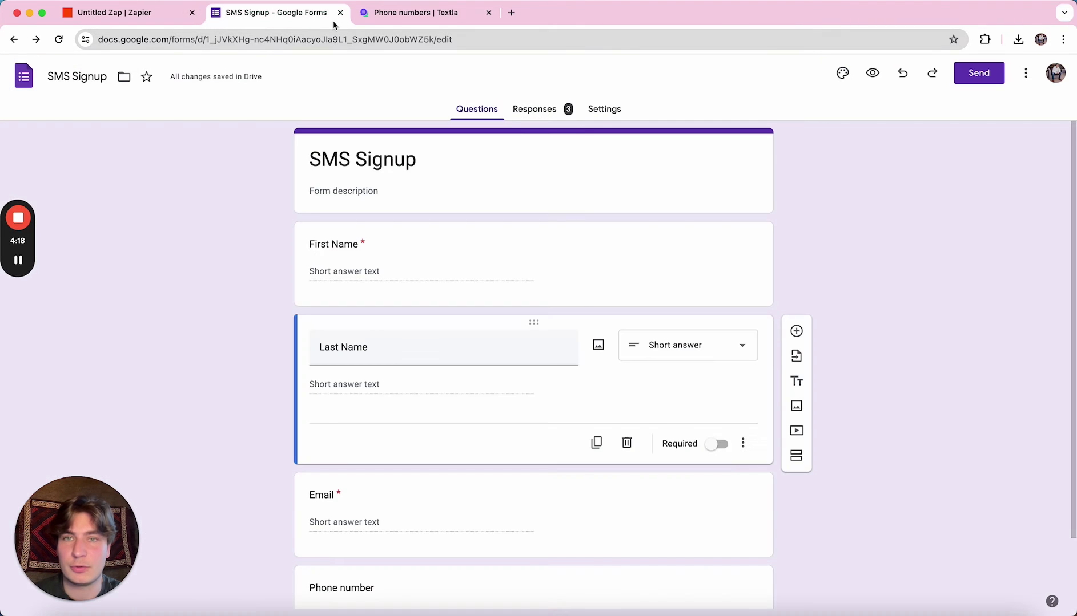
Copy the form's shareable link and open the live SMS Signup form in a new tab.
click(977, 73)
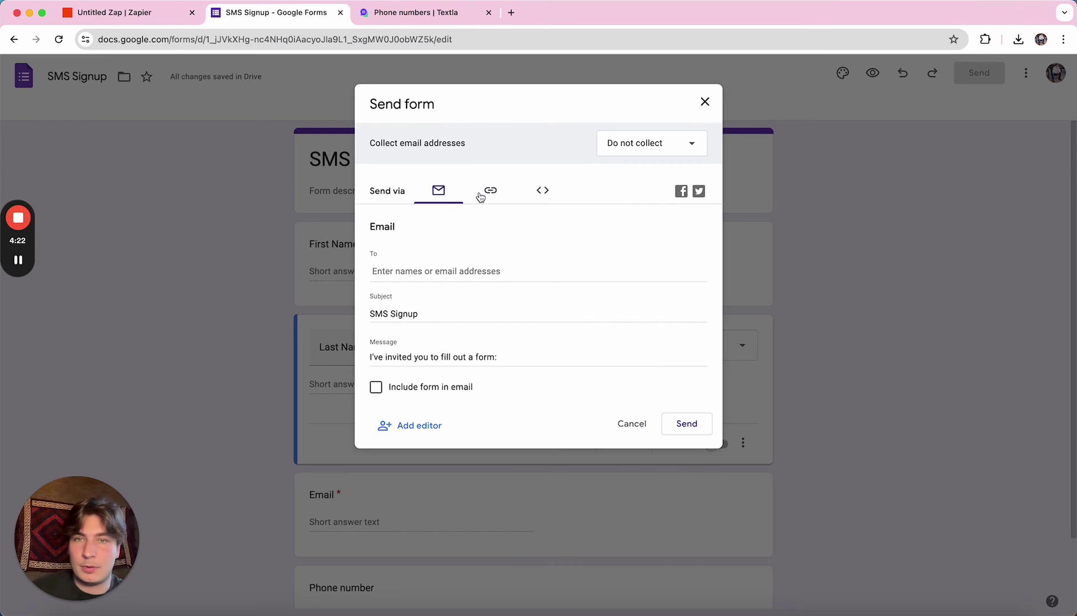
click(486, 191)
click(466, 252)
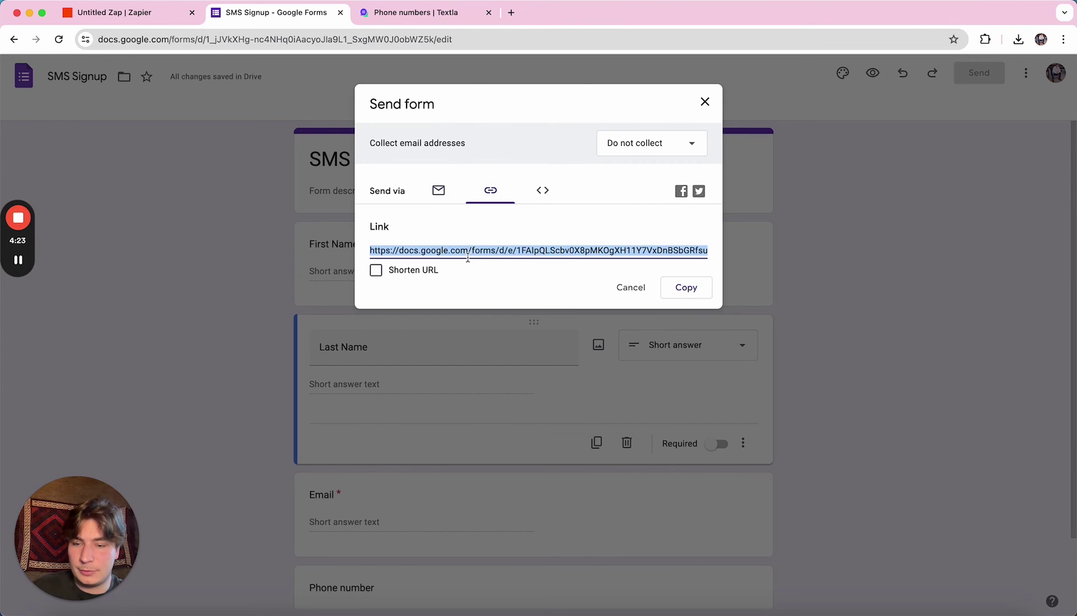
click(511, 13)
text(https://docs.google.com/forms/d/e/1FAIpQLScbv0X8pMKOgXH11Y7VxDnBSbGRfsujNv5RDT4lxYnQzjs9Yg/viewform?usp=sf_link)
key(Return)
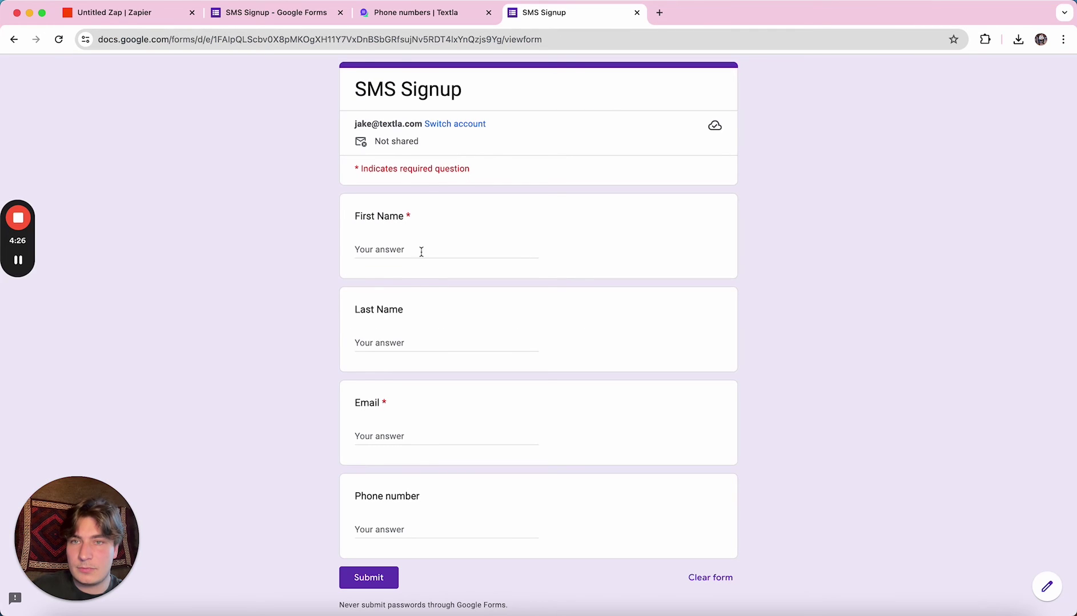
Fill in a test first name, email and phone number, then submit the response.
click(374, 245)
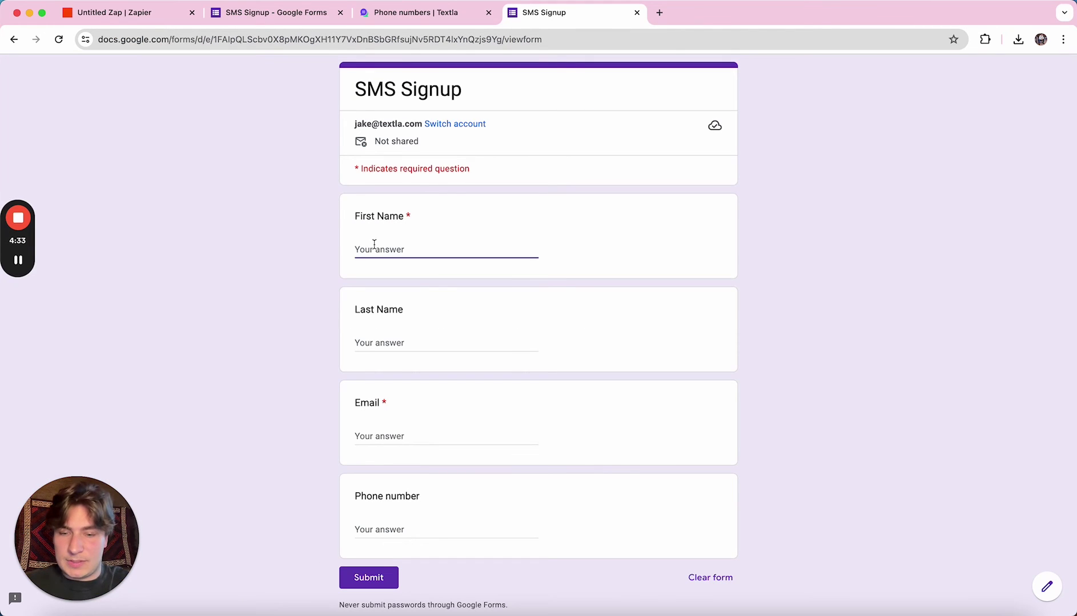
text(Jake)
click(382, 436)
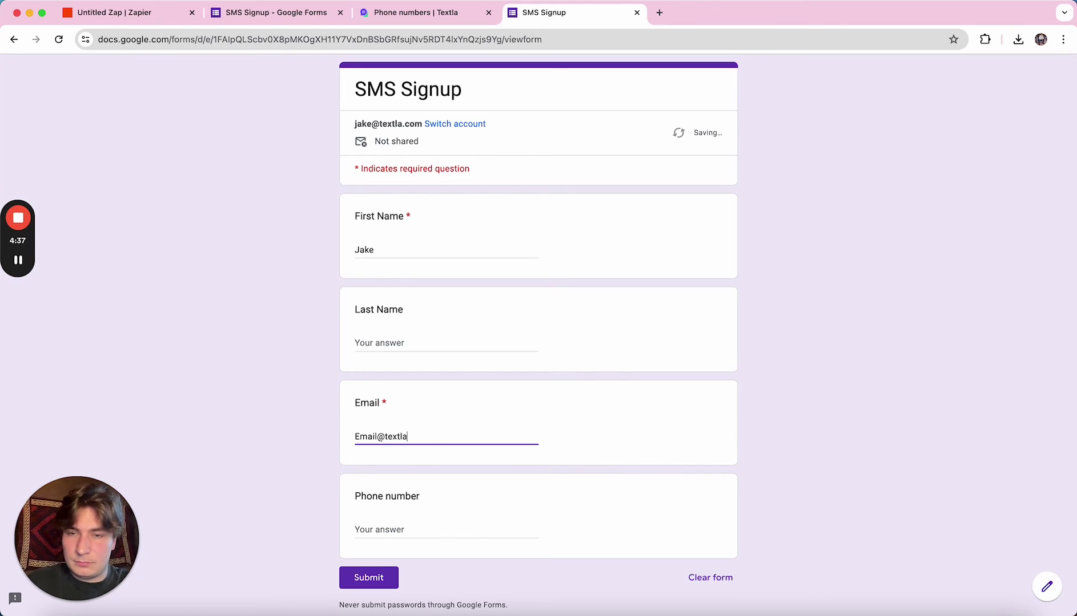
click(359, 521)
scroll(401, 339, down, 2)
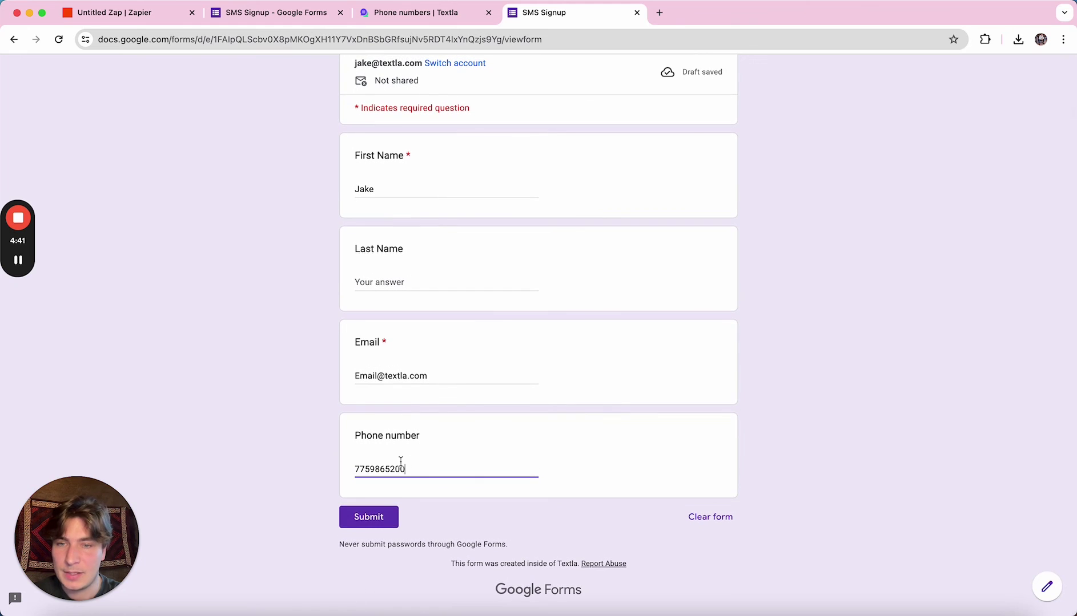
click(381, 521)
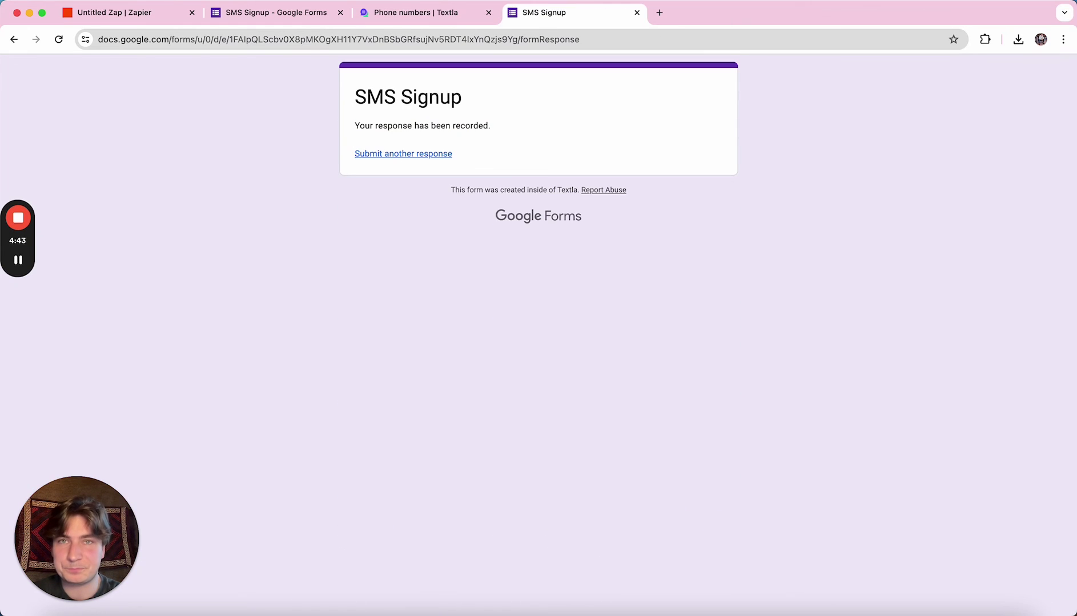
Reload Textla's Inbox and open the newest conversation ending 'Reply STOP to opt out.'.
click(408, 17)
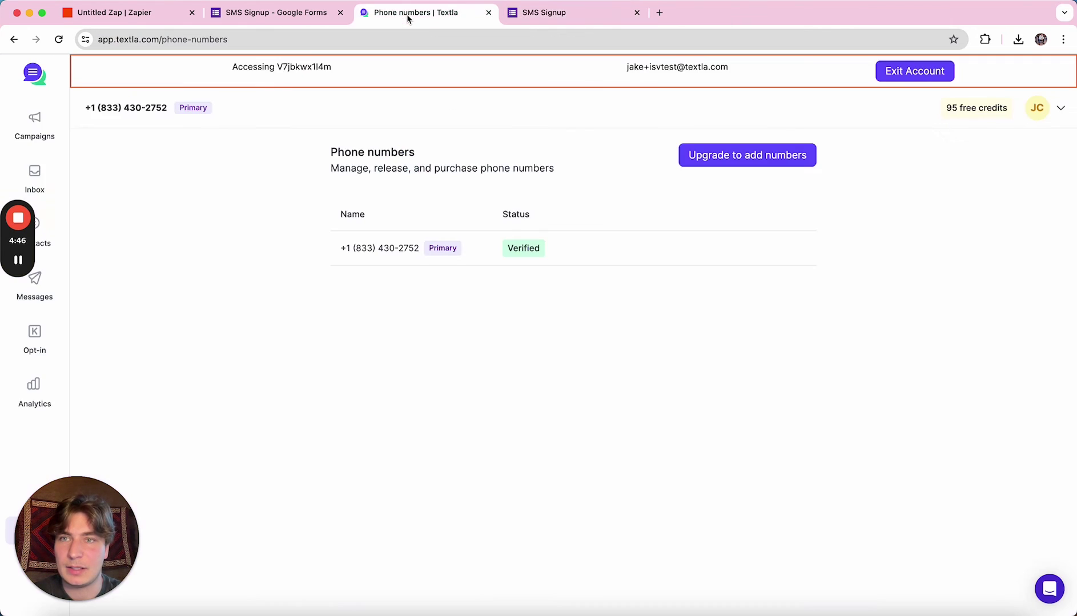
click(43, 172)
click(59, 39)
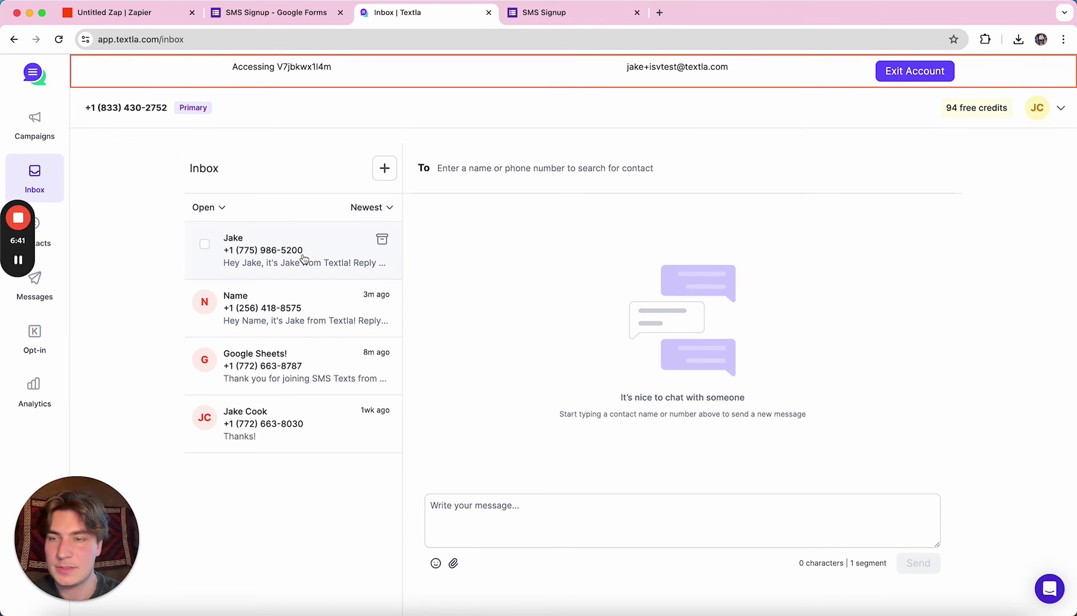
click(303, 259)
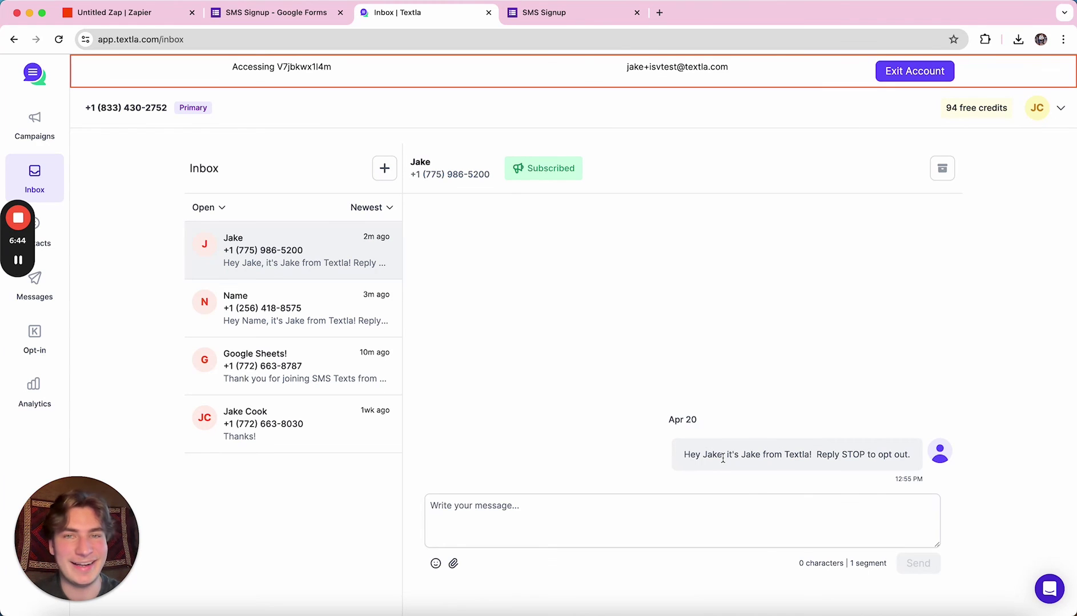
drag(681, 457, 911, 458)
click(914, 462)
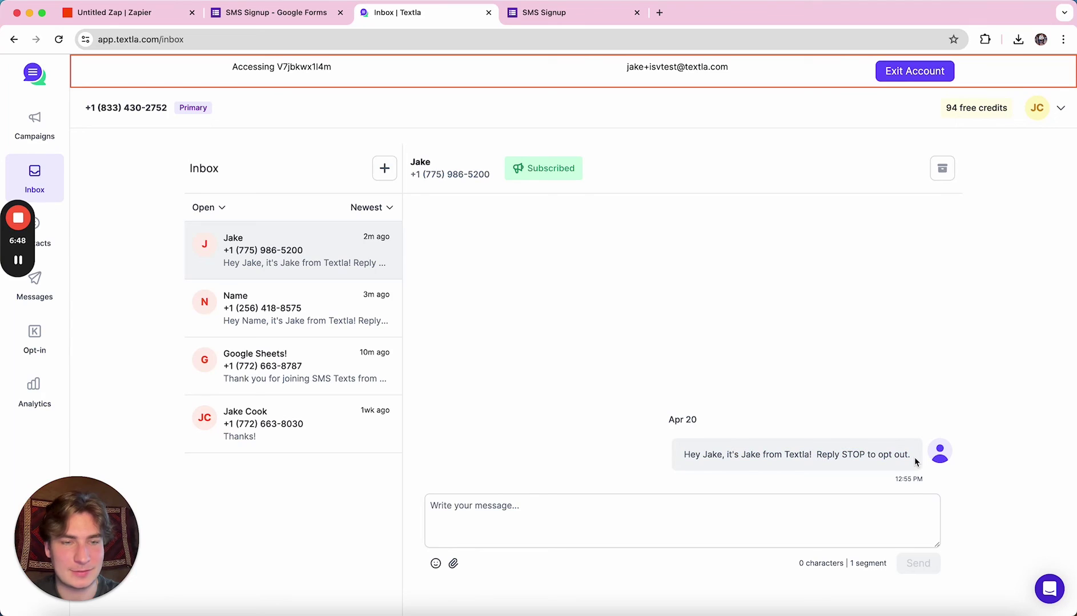